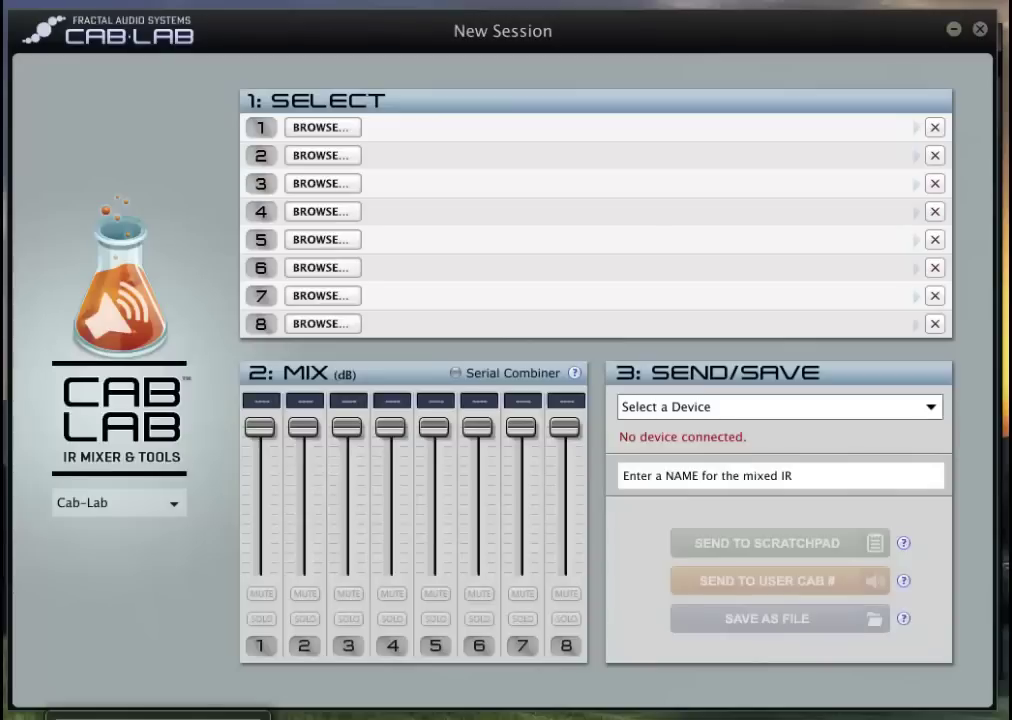
- Load the saved session OHCB M-PR-55 121-57-70.cls from the SP Mixes folder
click(158, 510)
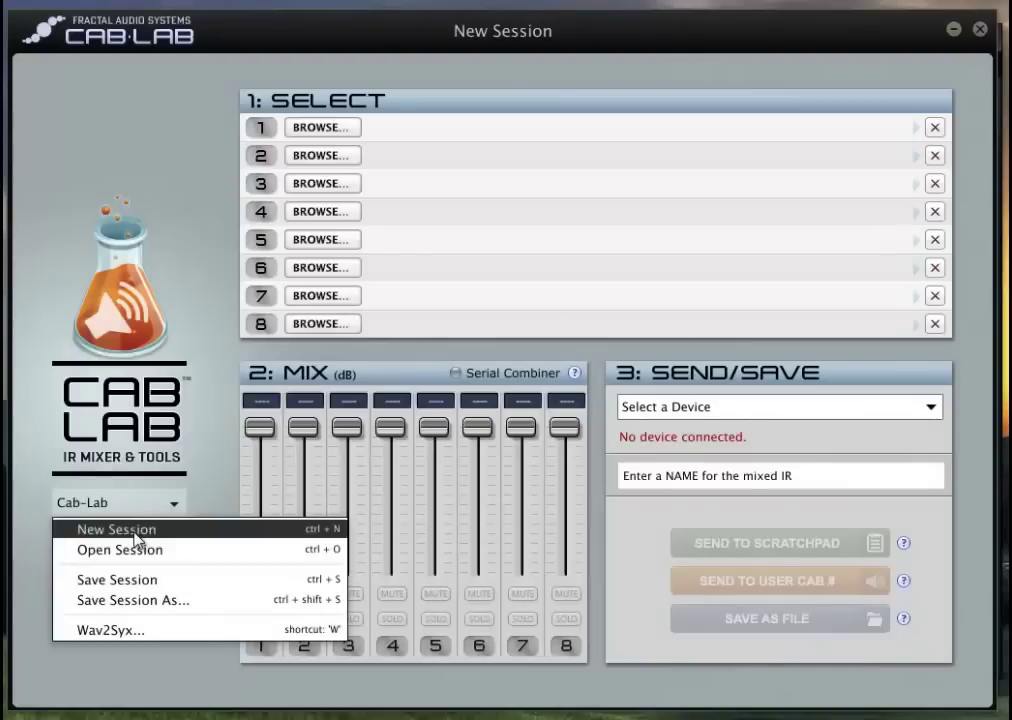
click(327, 129)
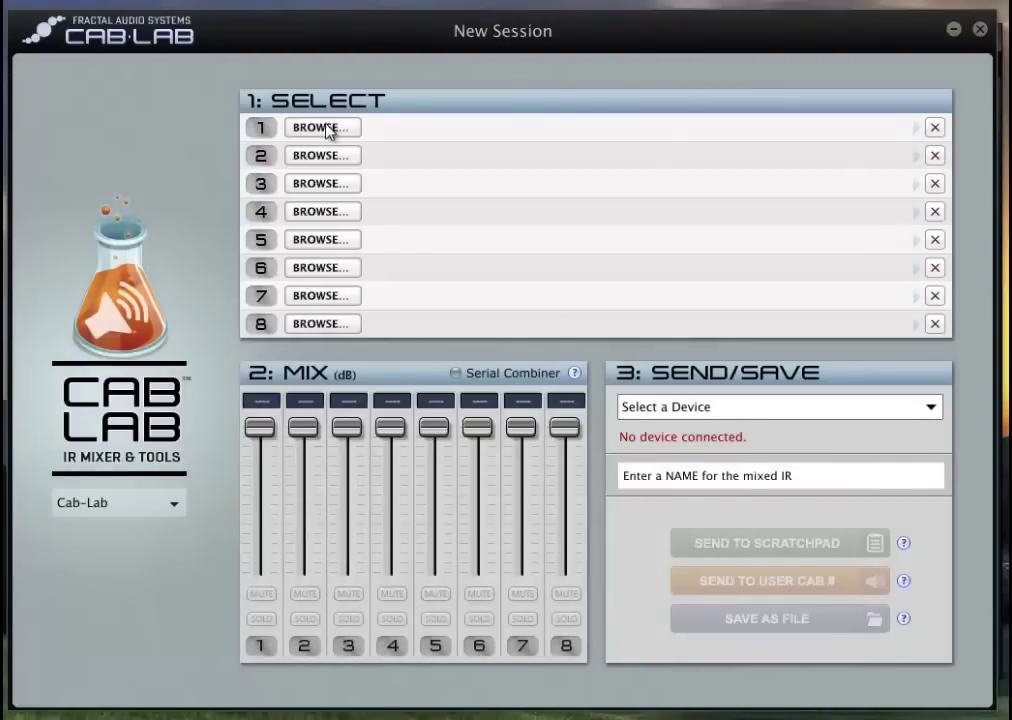
click(327, 129)
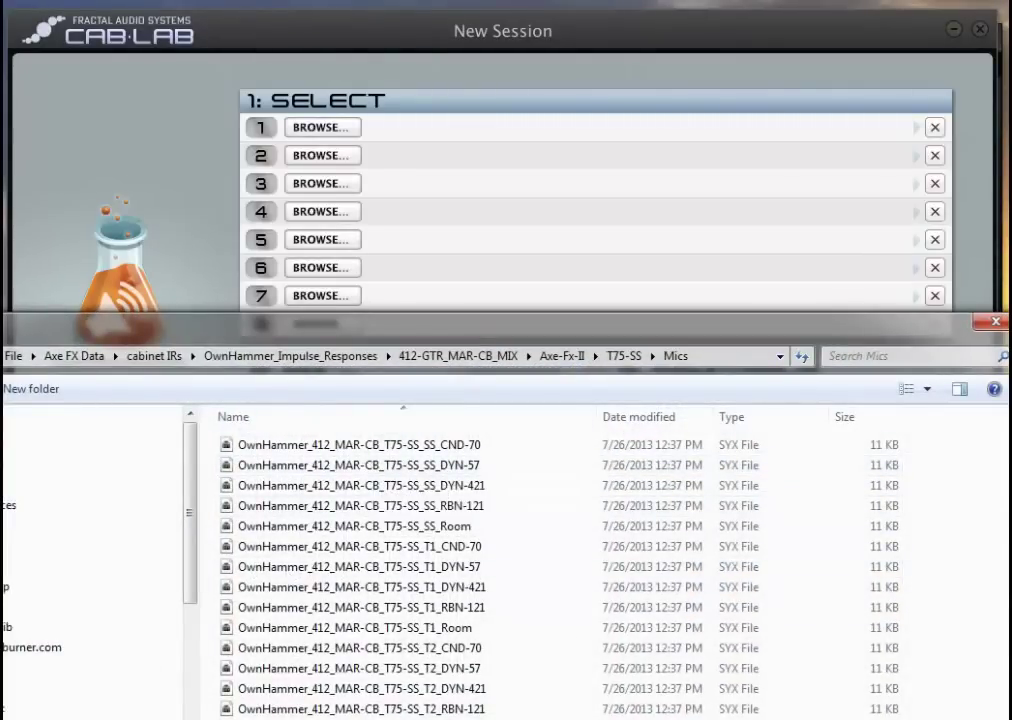
click(995, 321)
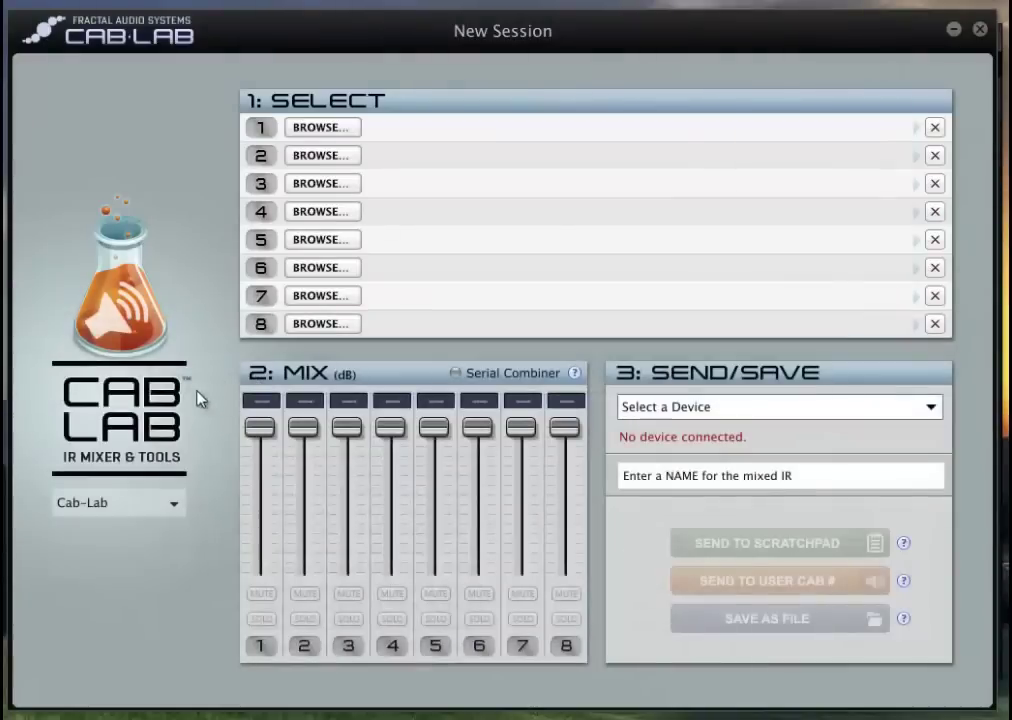
click(120, 503)
click(113, 548)
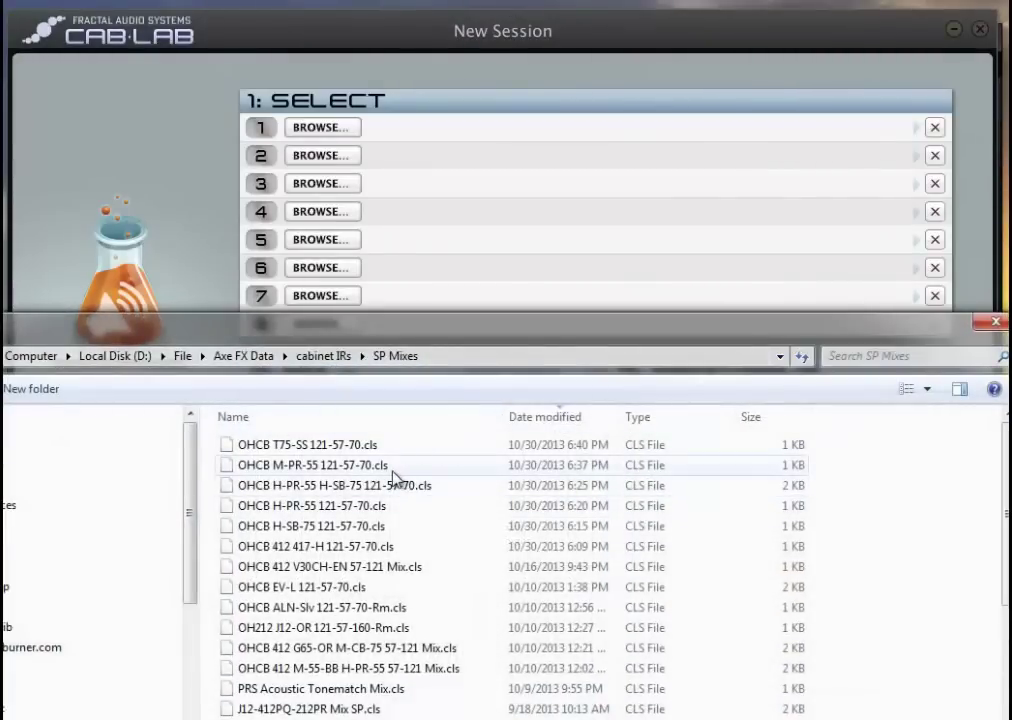
click(393, 472)
double_click(393, 475)
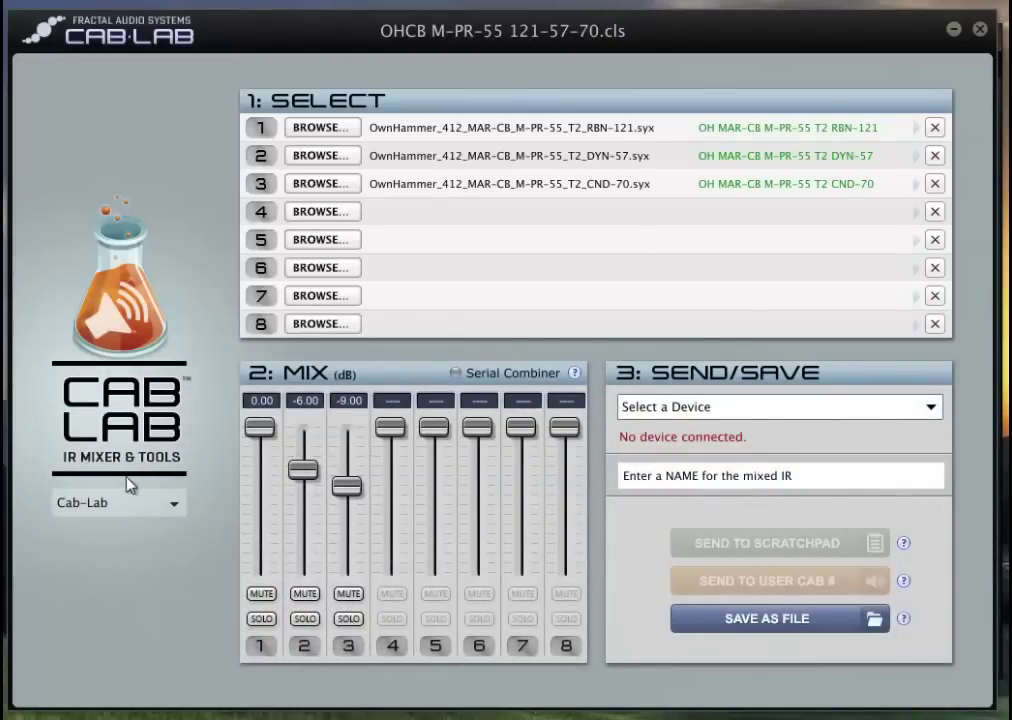
click(118, 502)
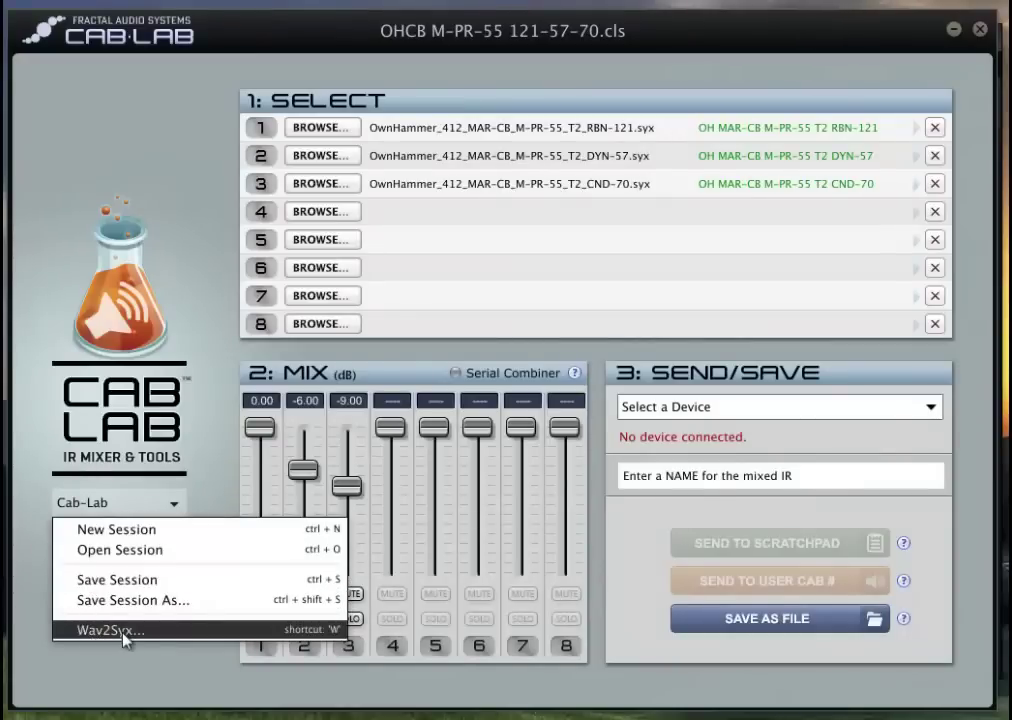
click(136, 101)
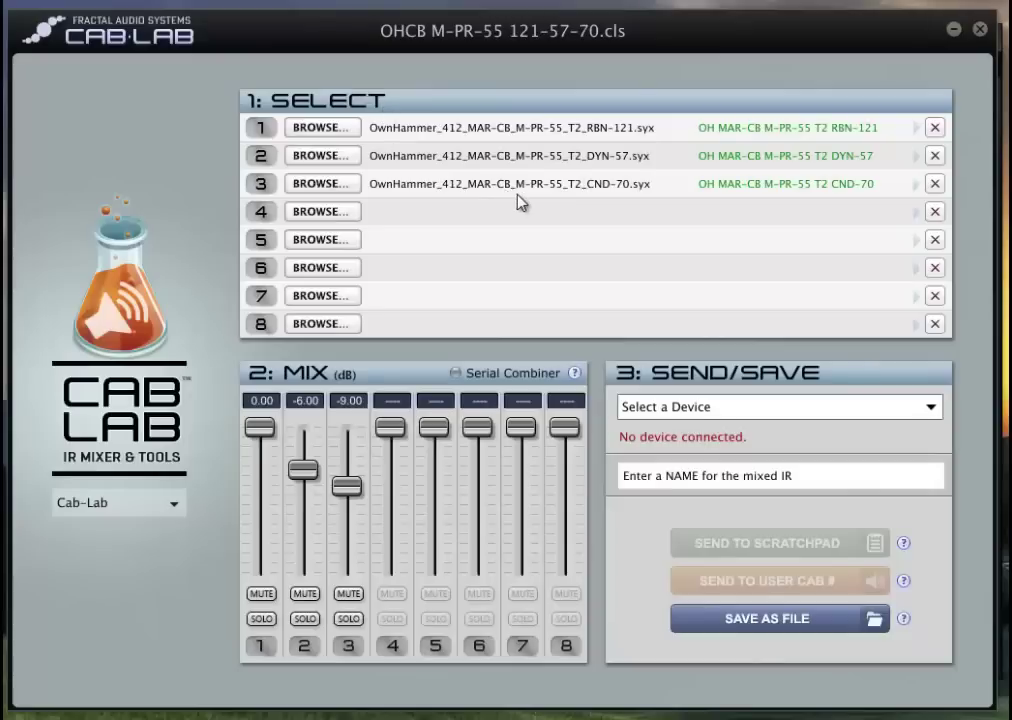
click(305, 128)
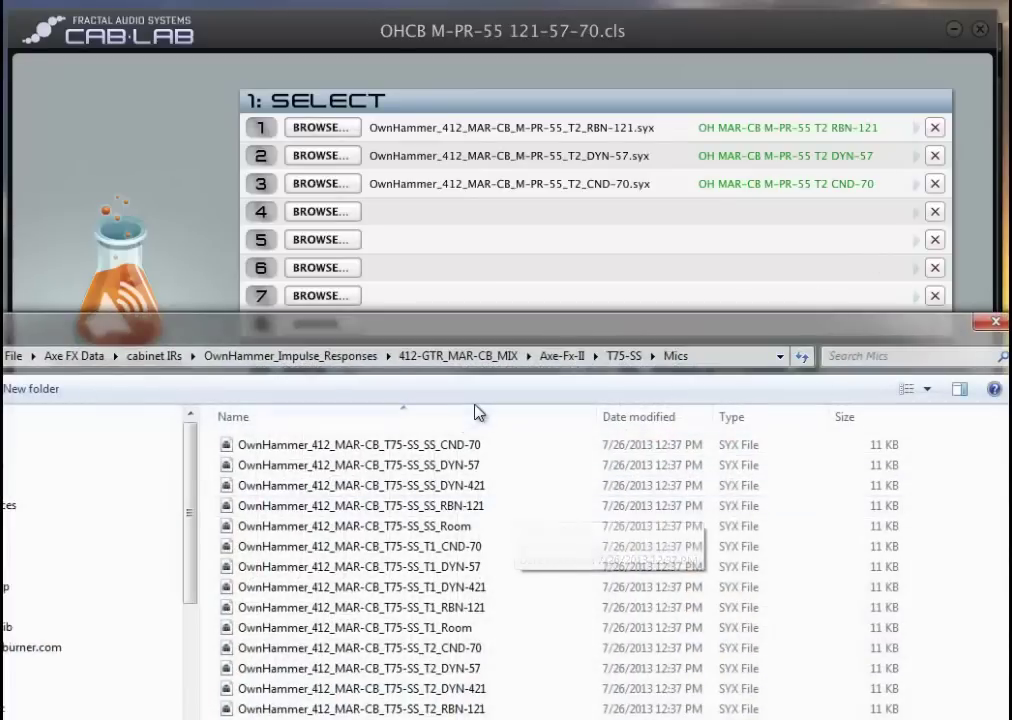
click(597, 358)
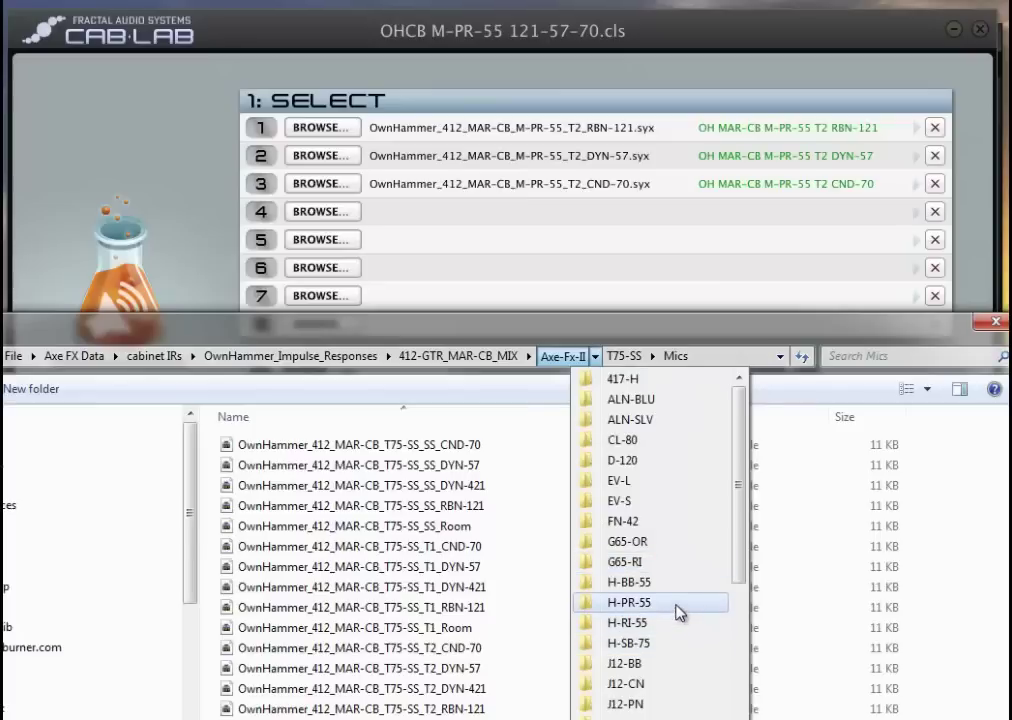
click(678, 604)
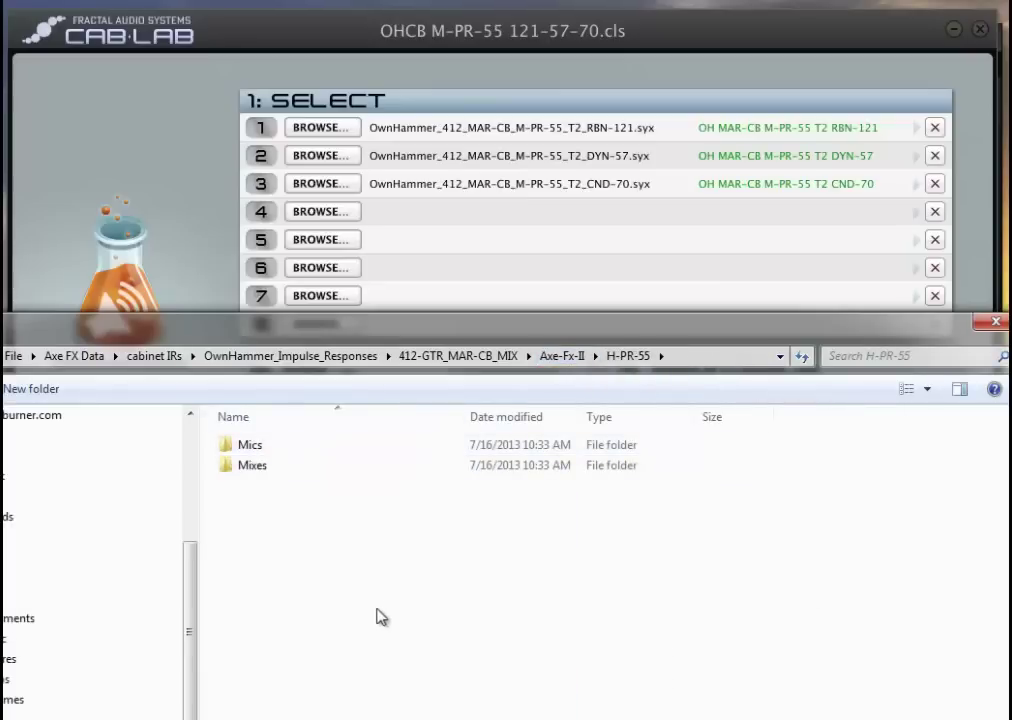
click(270, 477)
double_click(228, 468)
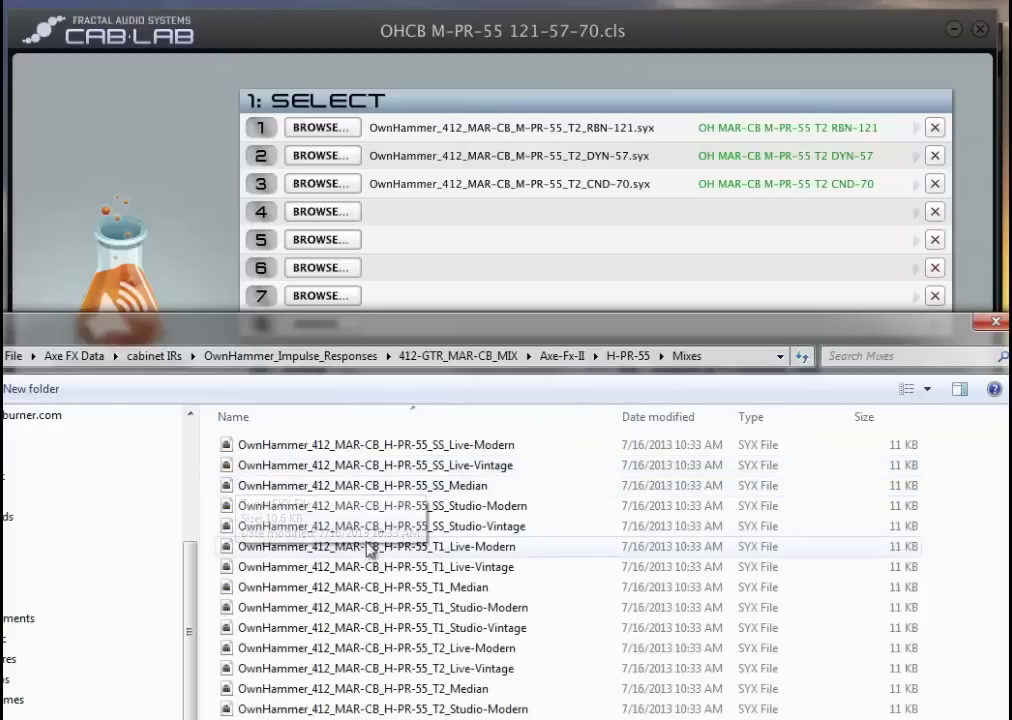
key(BackSpace)
double_click(252, 447)
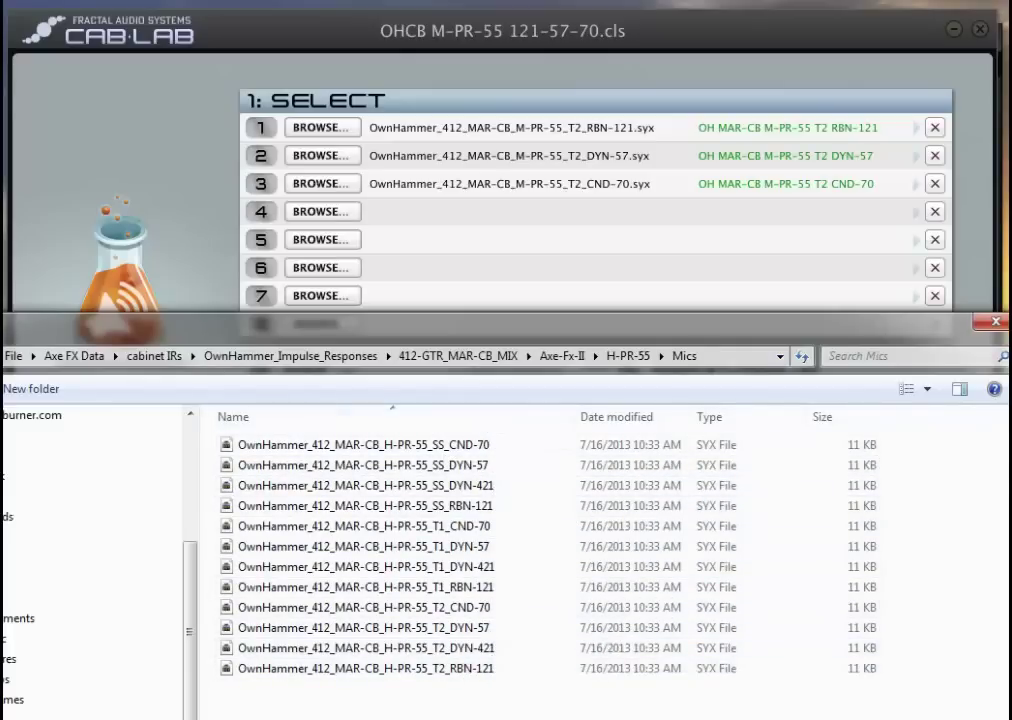
click(995, 321)
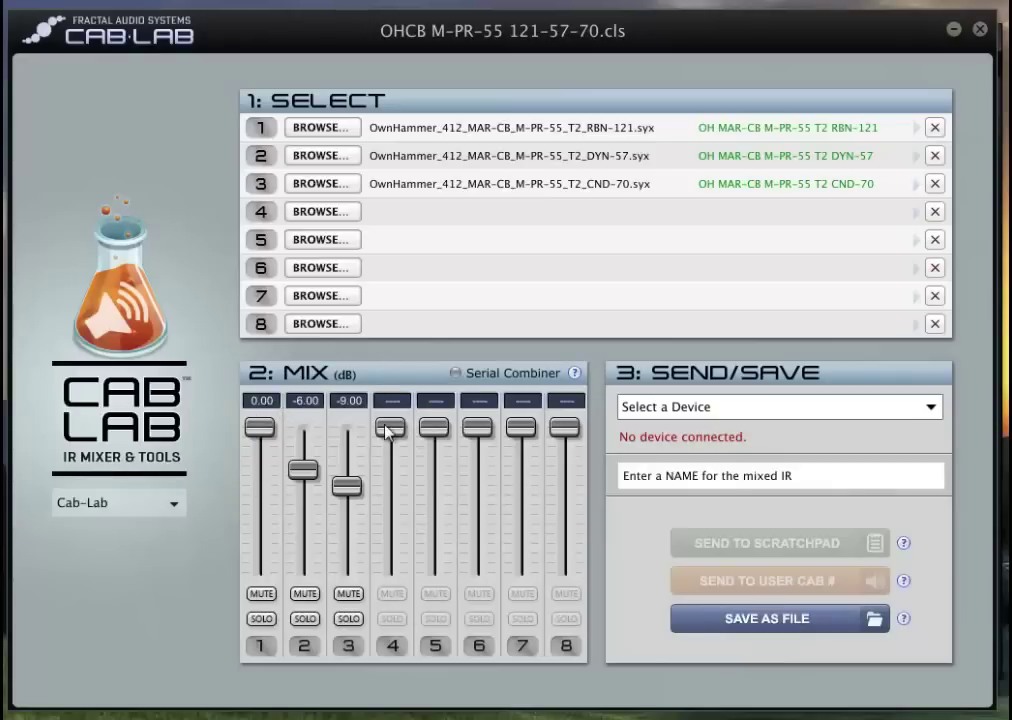
drag(350, 500, 348, 526)
click(352, 404)
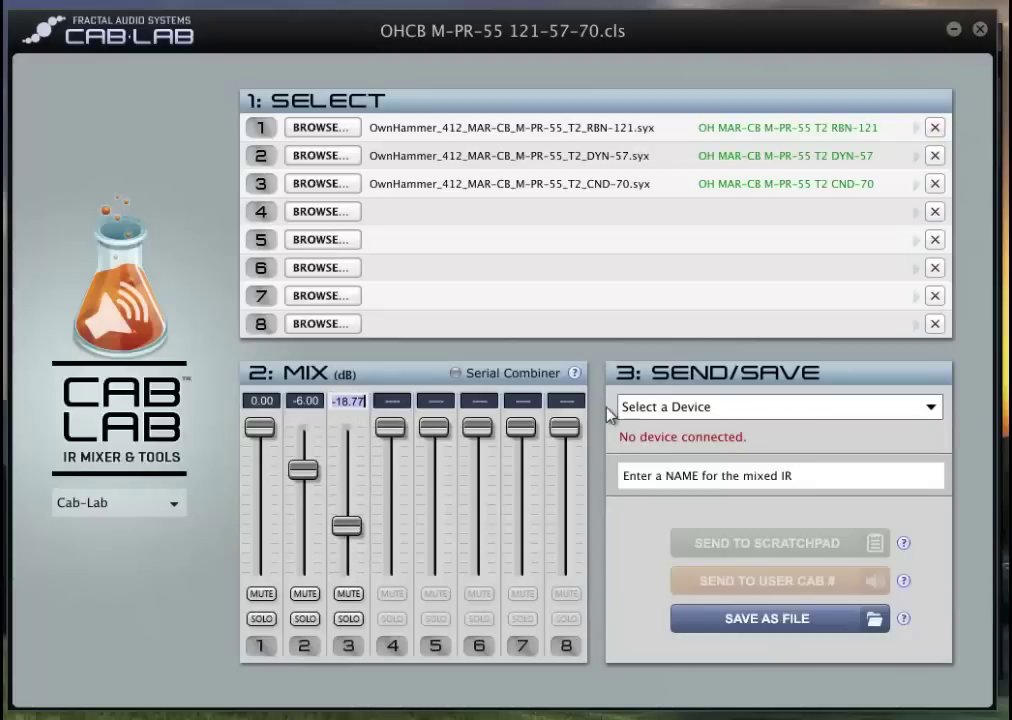
text(-9)
key(Return)
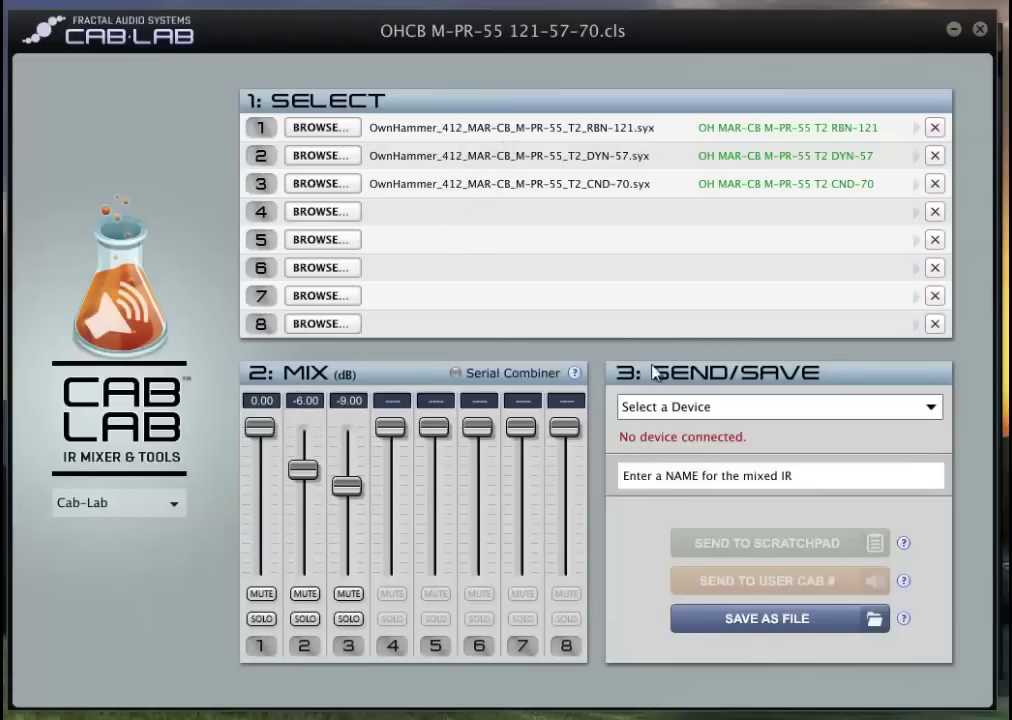
- Connect to the Axe-Fx II, send the mix named 'test' to the scratchpad, and minimize Cab-Lab
click(660, 407)
click(668, 430)
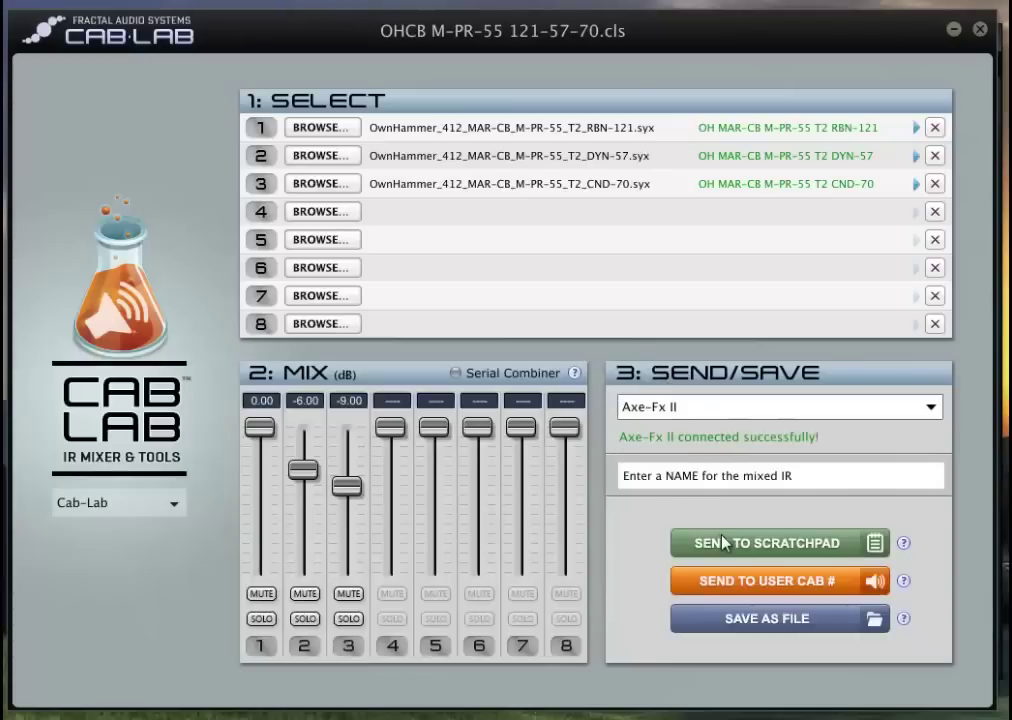
click(717, 474)
text(test)
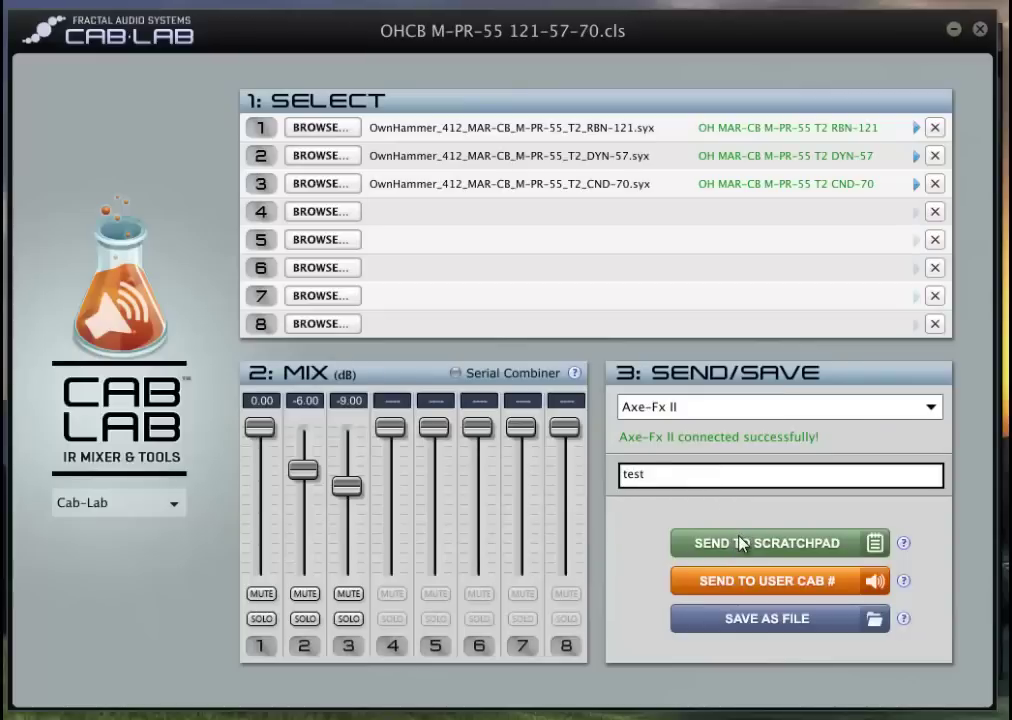
click(740, 542)
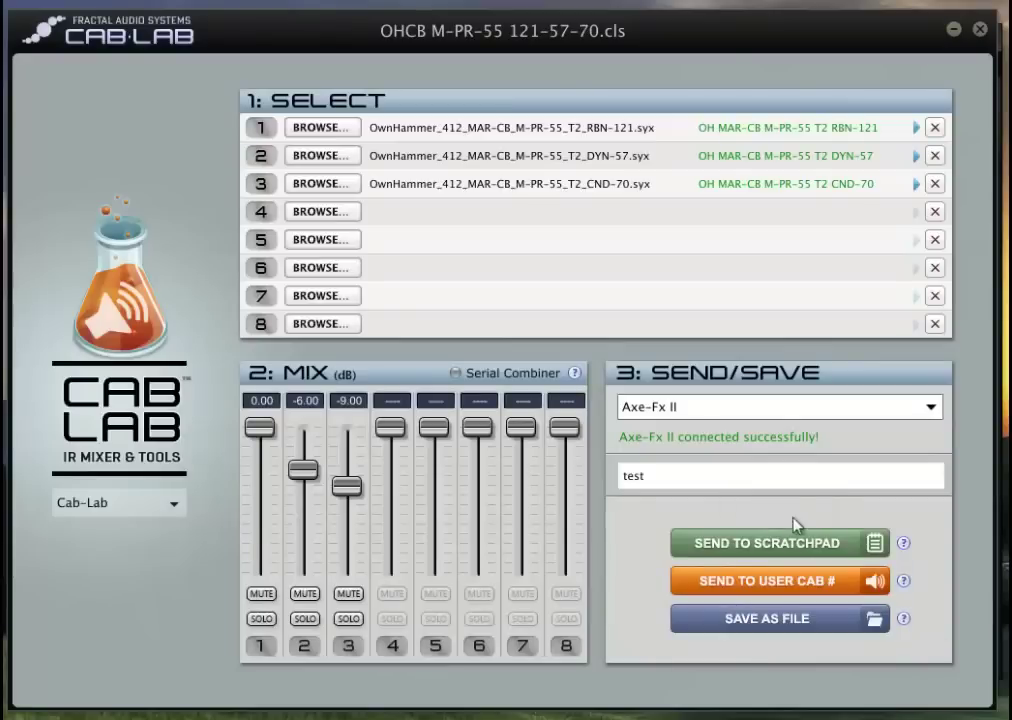
click(953, 29)
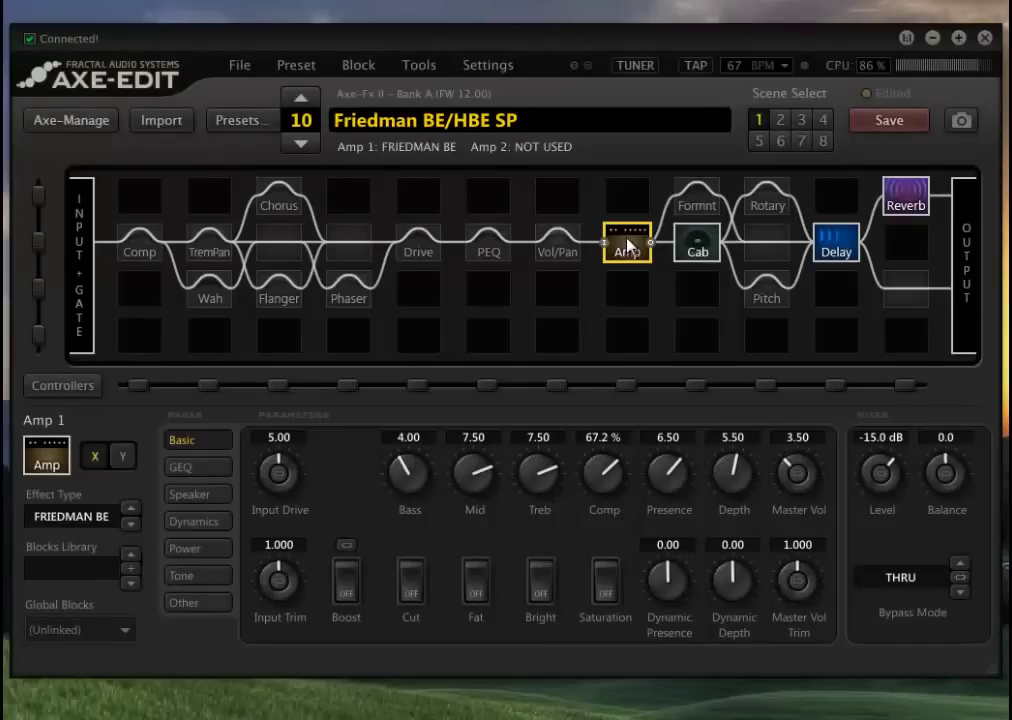
- Try the FOX ODS II amp type, restore FRIEDMAN BE, and view the speaker parameters
click(129, 510)
click(130, 523)
click(200, 496)
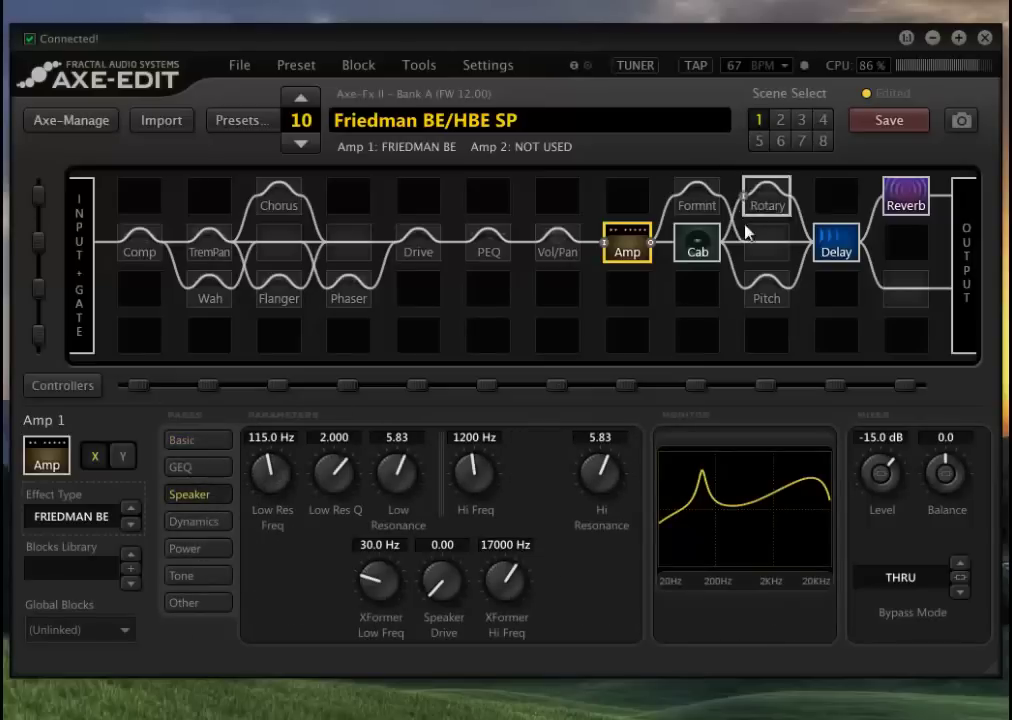
- Load the <ScratchPad> cab from the User list into the Cab 1 block
click(695, 245)
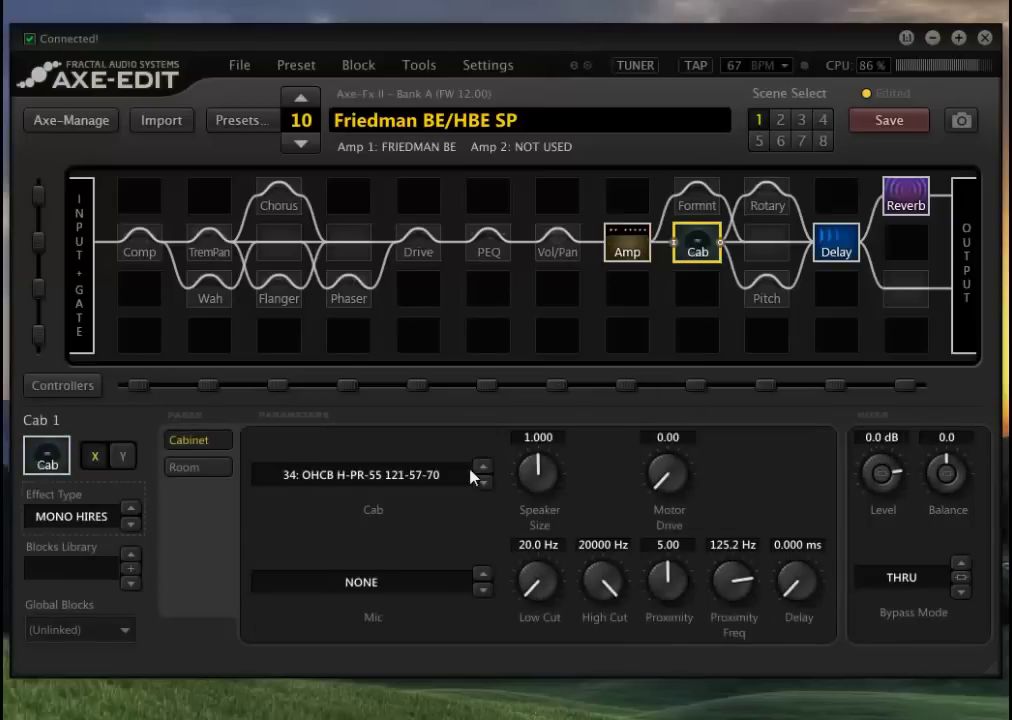
click(455, 483)
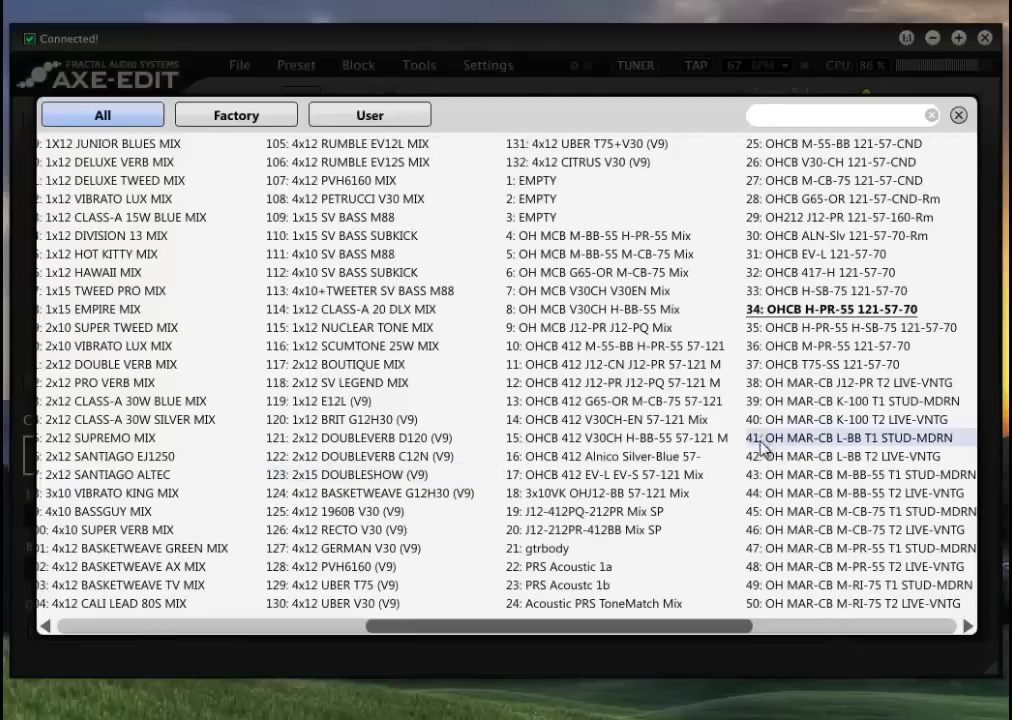
scroll(767, 450, right, 3)
click(372, 116)
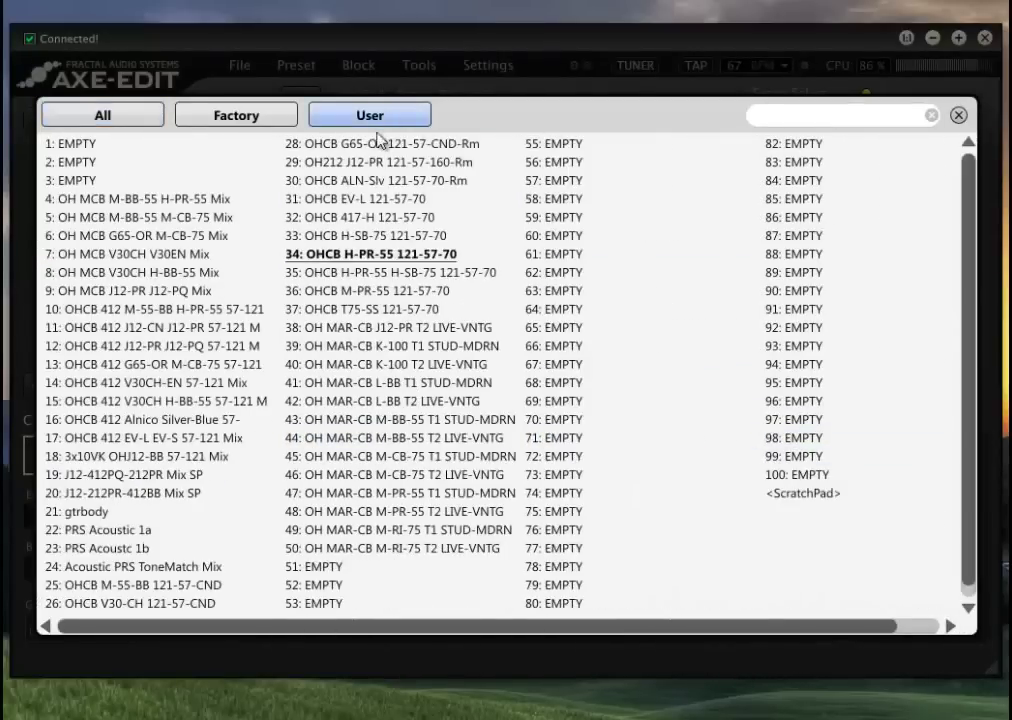
click(808, 494)
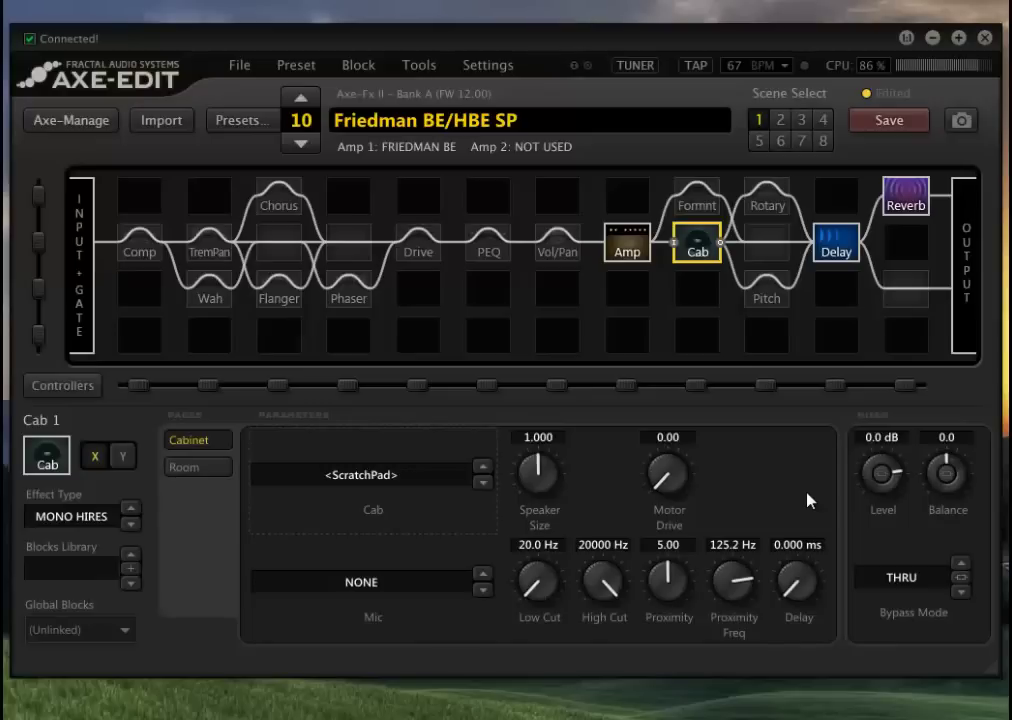
- Audition the factory cab 124: 4x12 BASKETWEAVE G12H30 (V9) in the Cab block
click(413, 478)
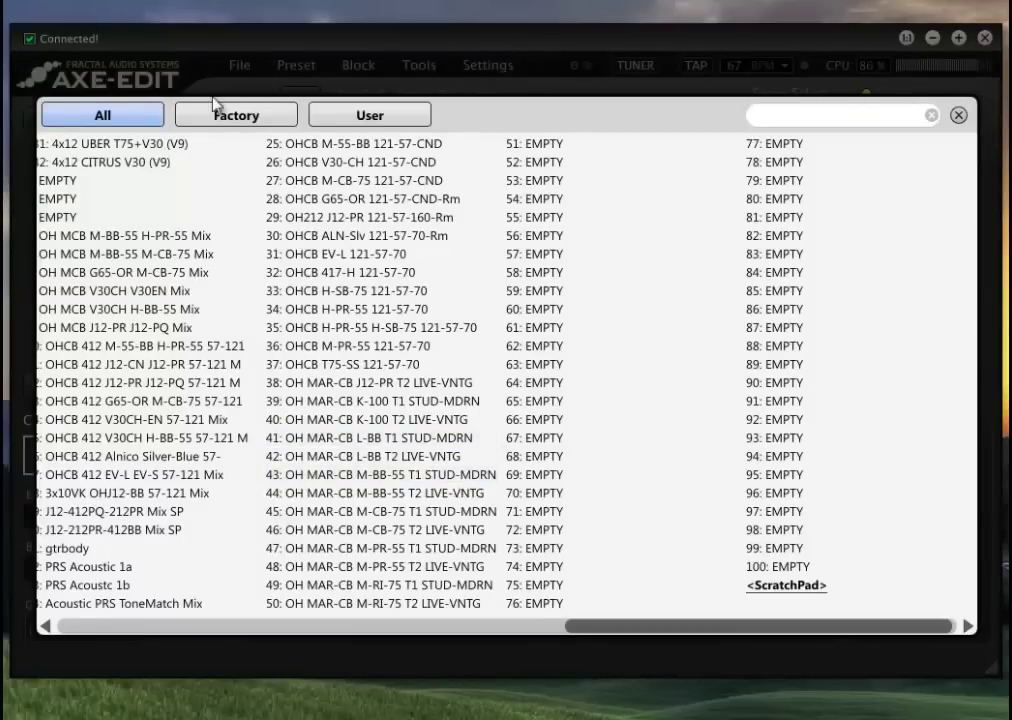
click(250, 114)
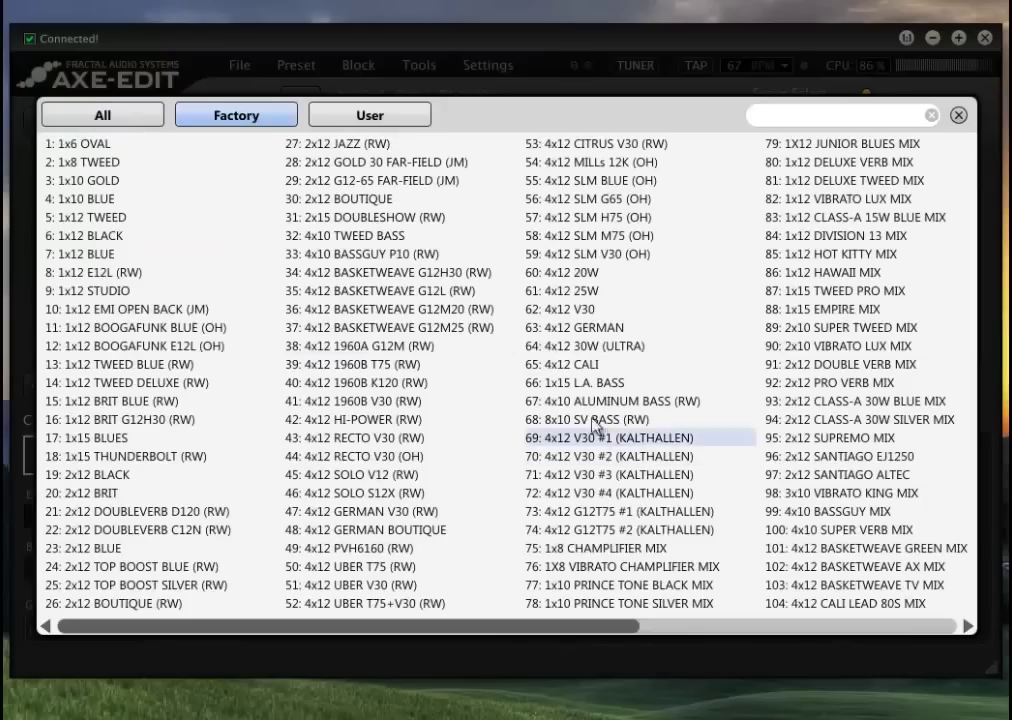
drag(614, 628, 862, 636)
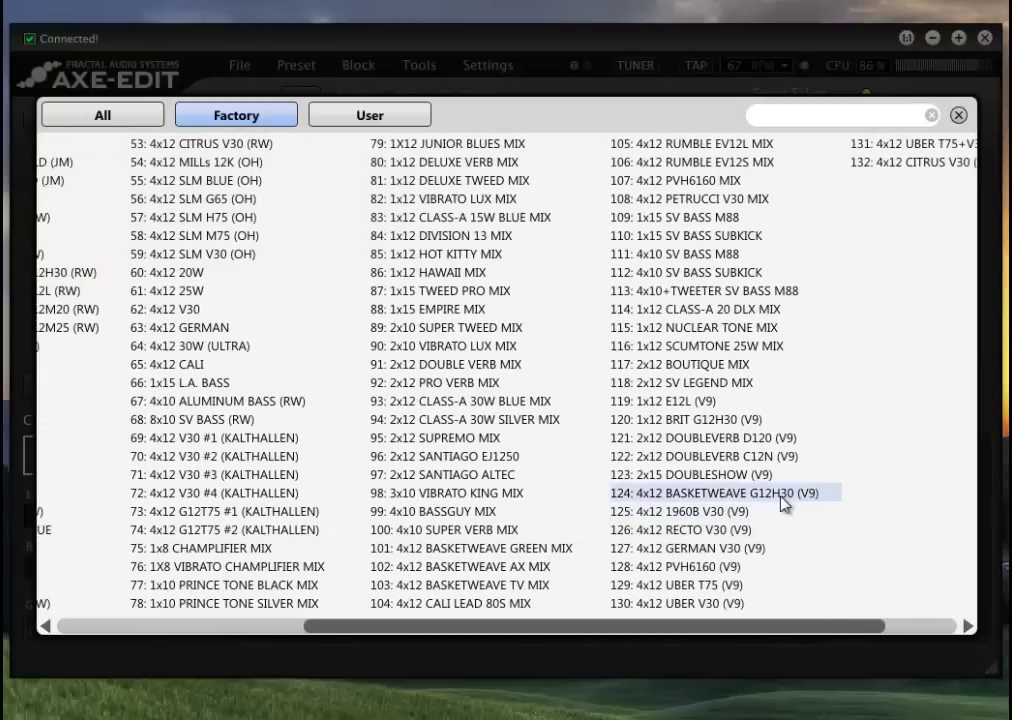
click(782, 494)
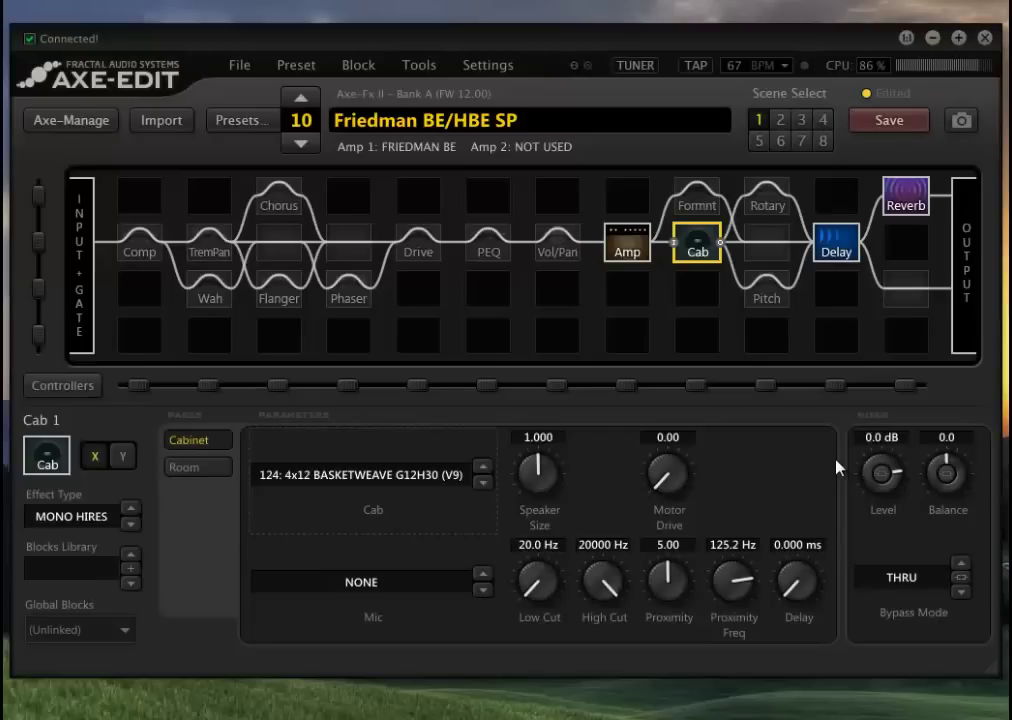
- Put the <ScratchPad> user cab back into the Cab block
click(446, 489)
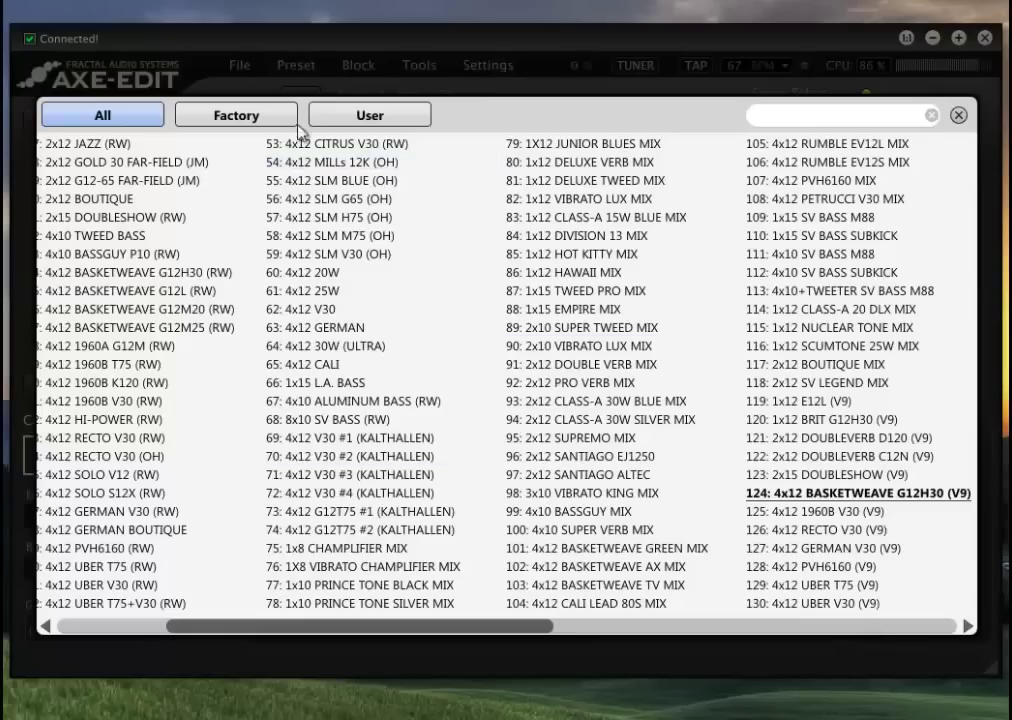
click(369, 115)
click(795, 493)
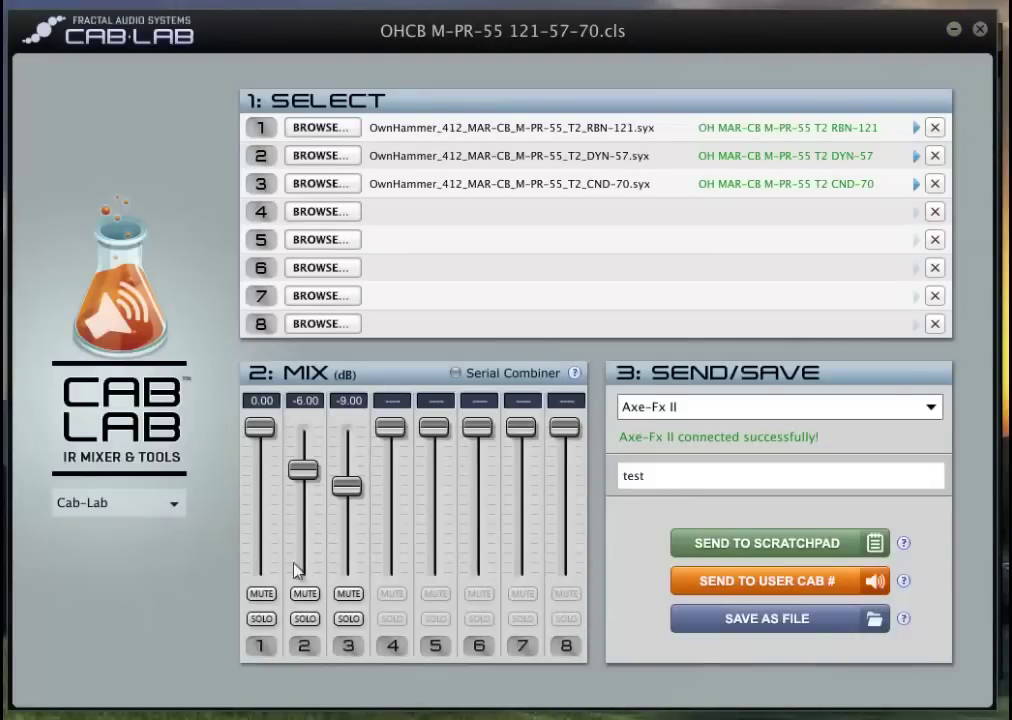
- Resend the mix to the scratchpad and rename it from 'test' to 'OHCB M-PR-55 121-57-70'
click(786, 556)
double_click(652, 482)
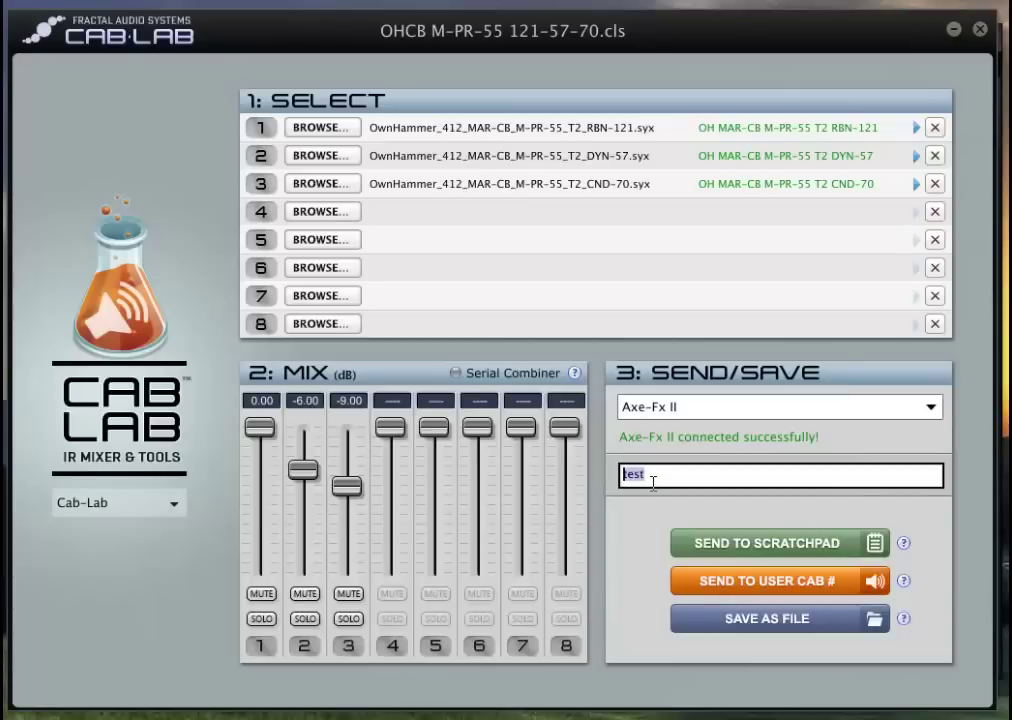
text(OHCB)
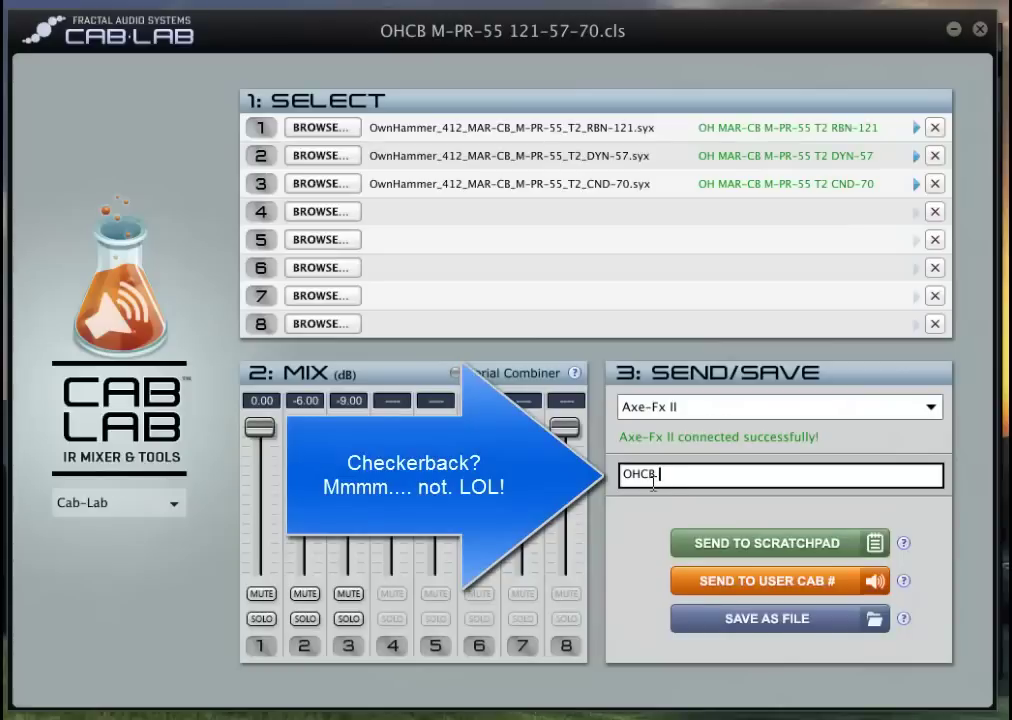
text(M-)
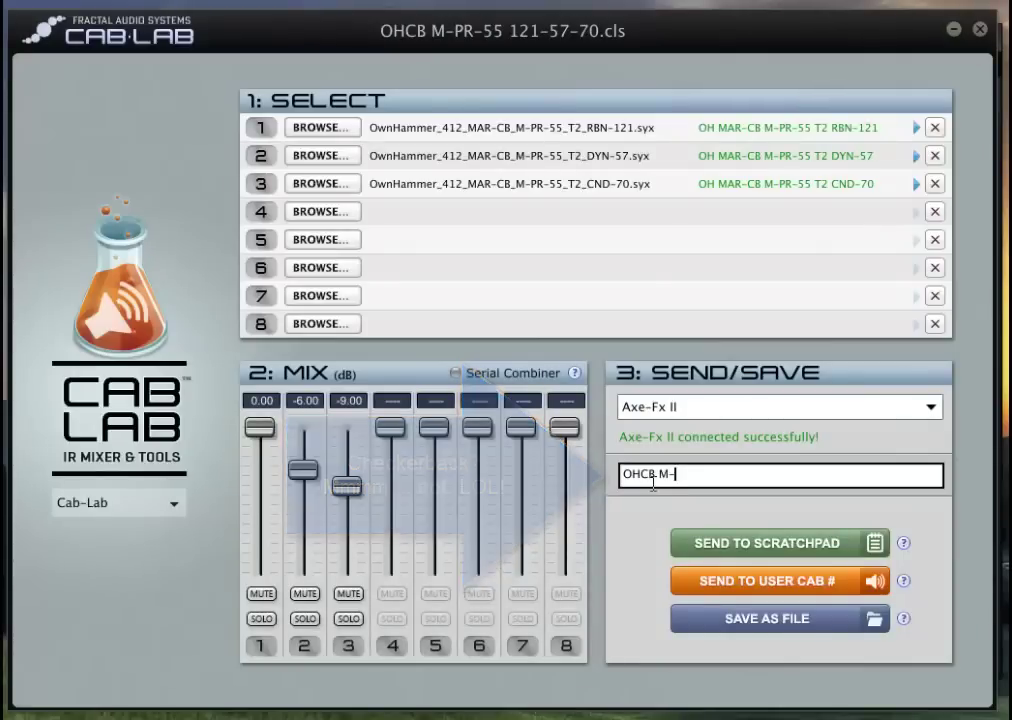
text(PR-)
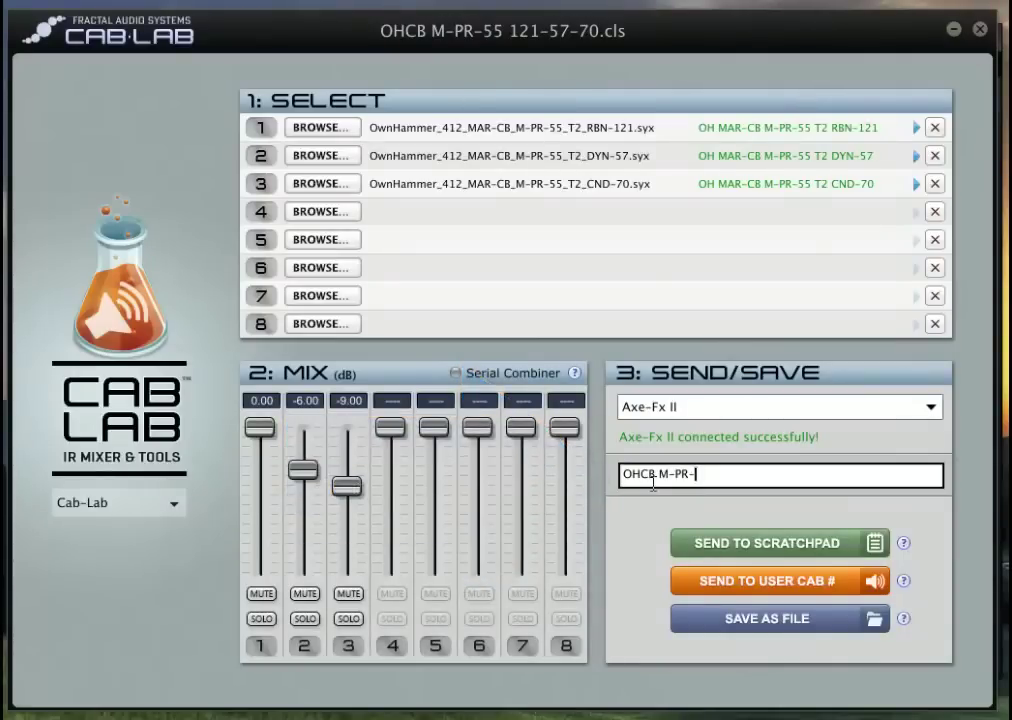
text(55 121-57-7)
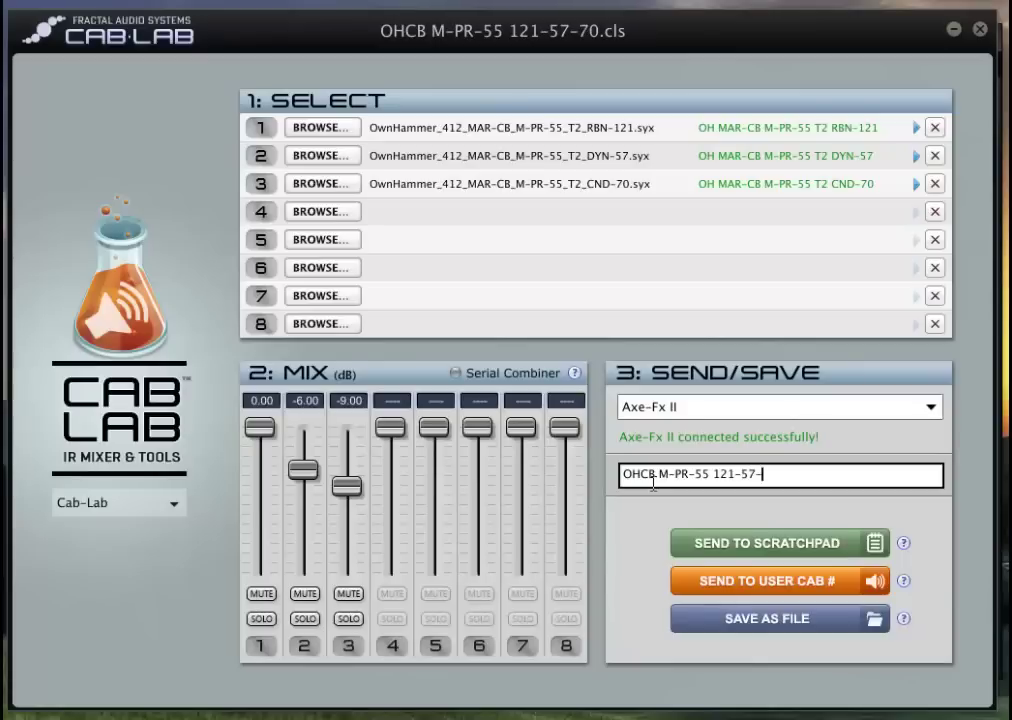
text(0)
- Save the Cab-Lab session, then bring up the Send to User Cab # destination dialog
click(130, 506)
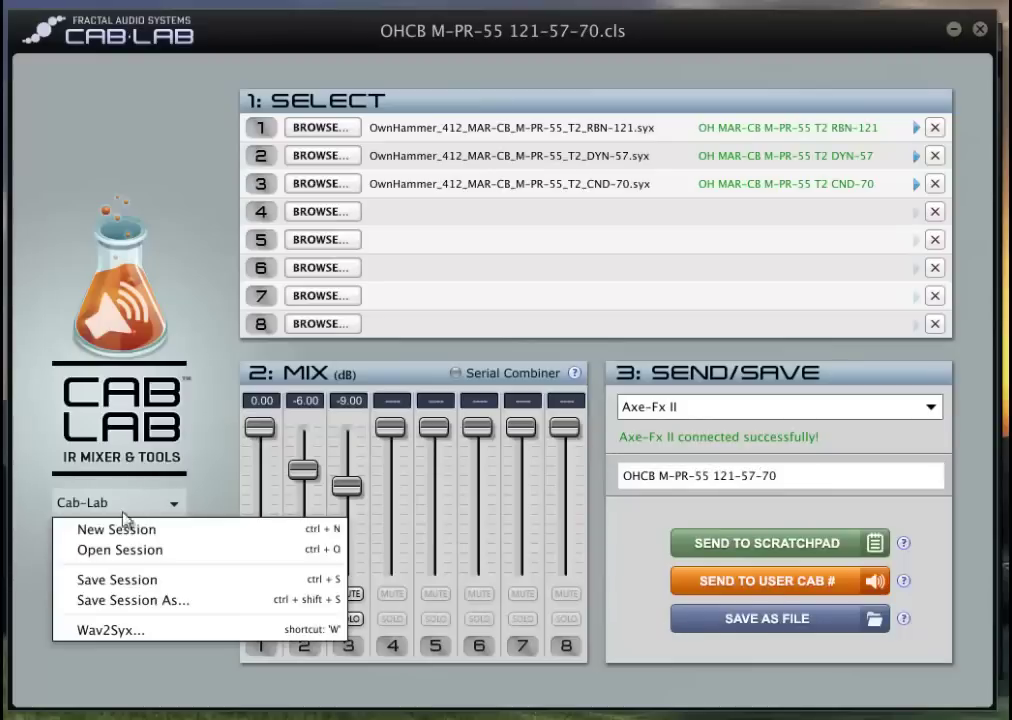
click(128, 580)
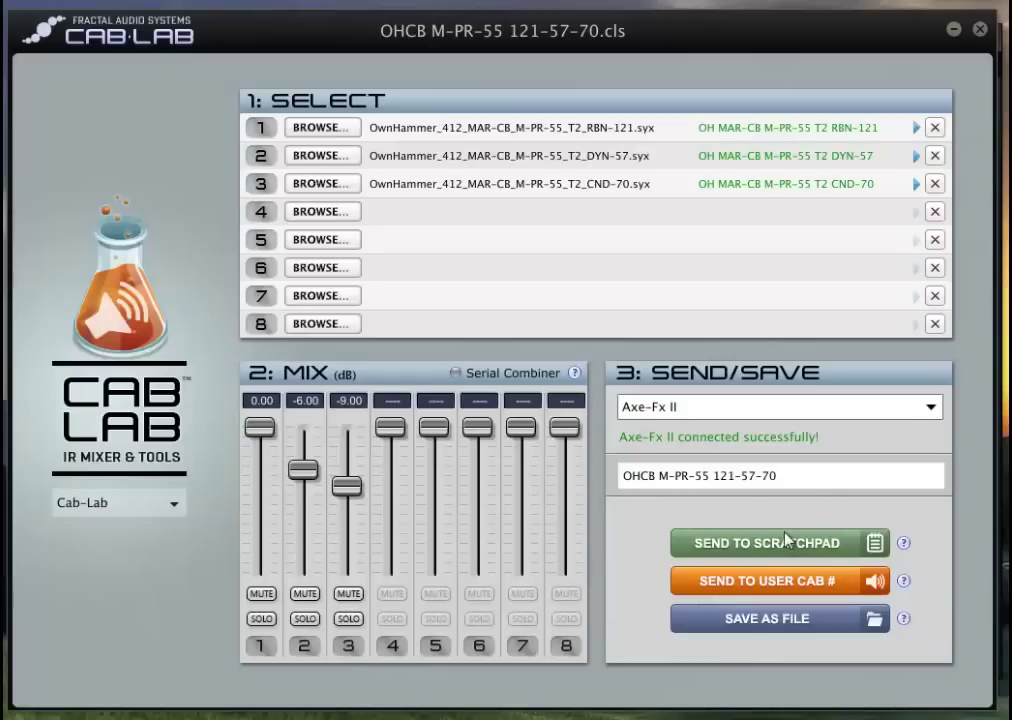
double_click(806, 475)
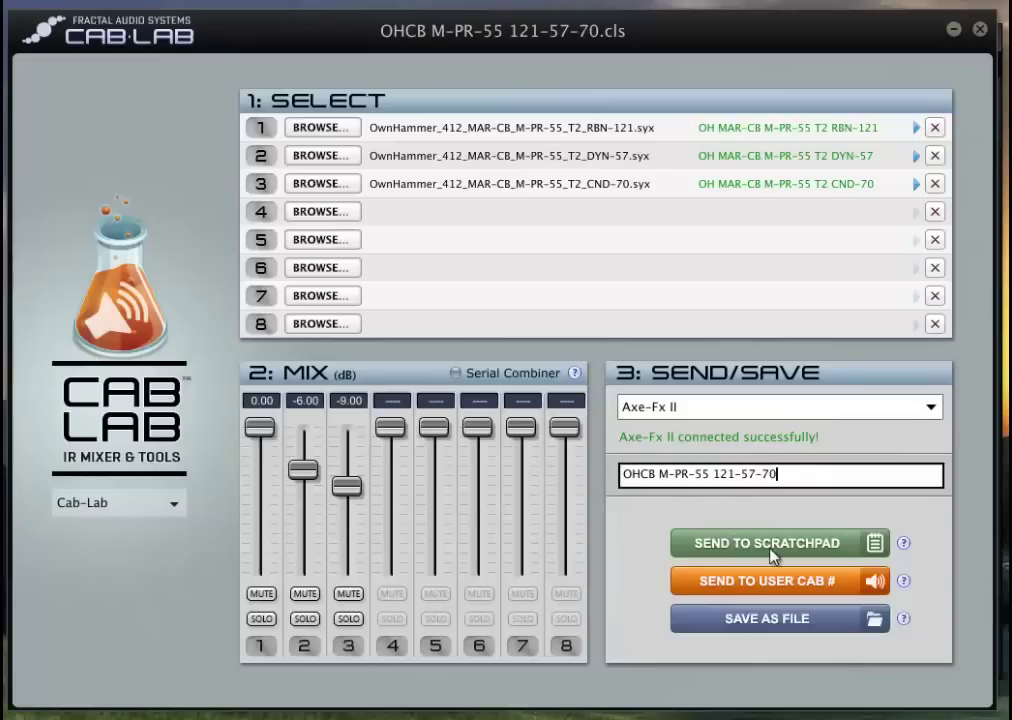
click(755, 582)
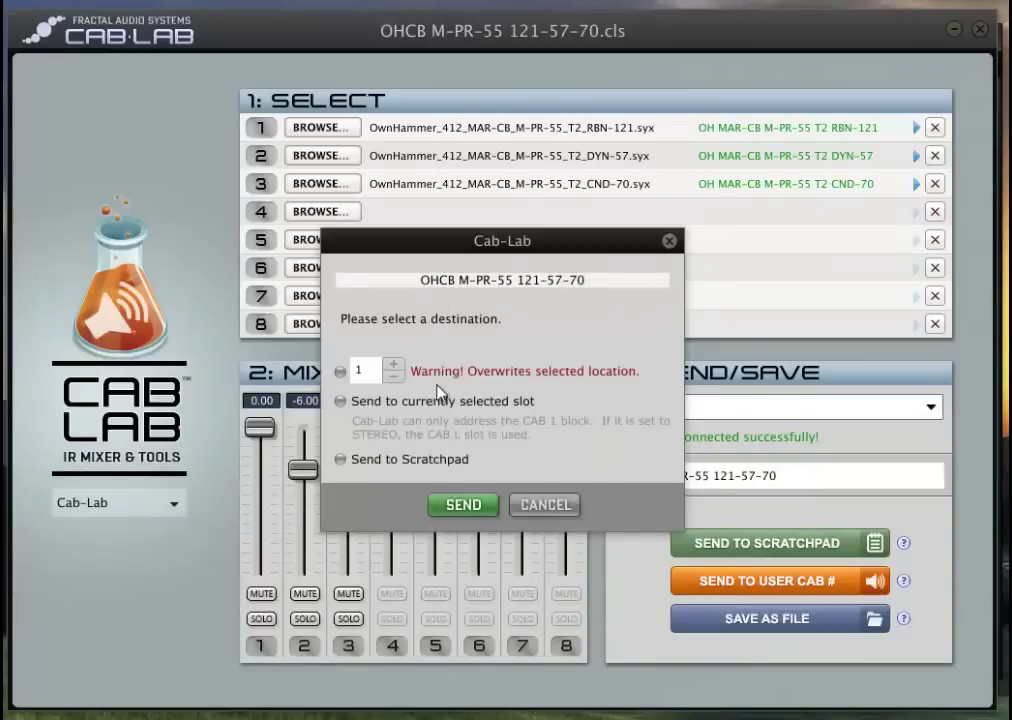
- Send the OHCB M-PR-55 121-57-70 mix to user cab slot 34
click(362, 371)
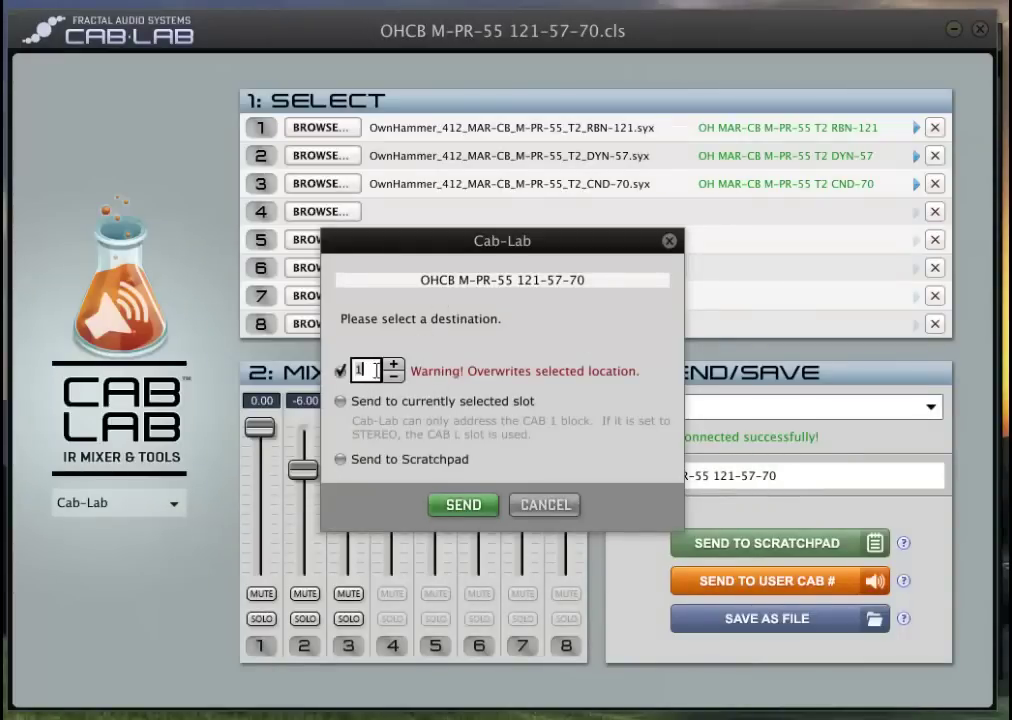
text(34)
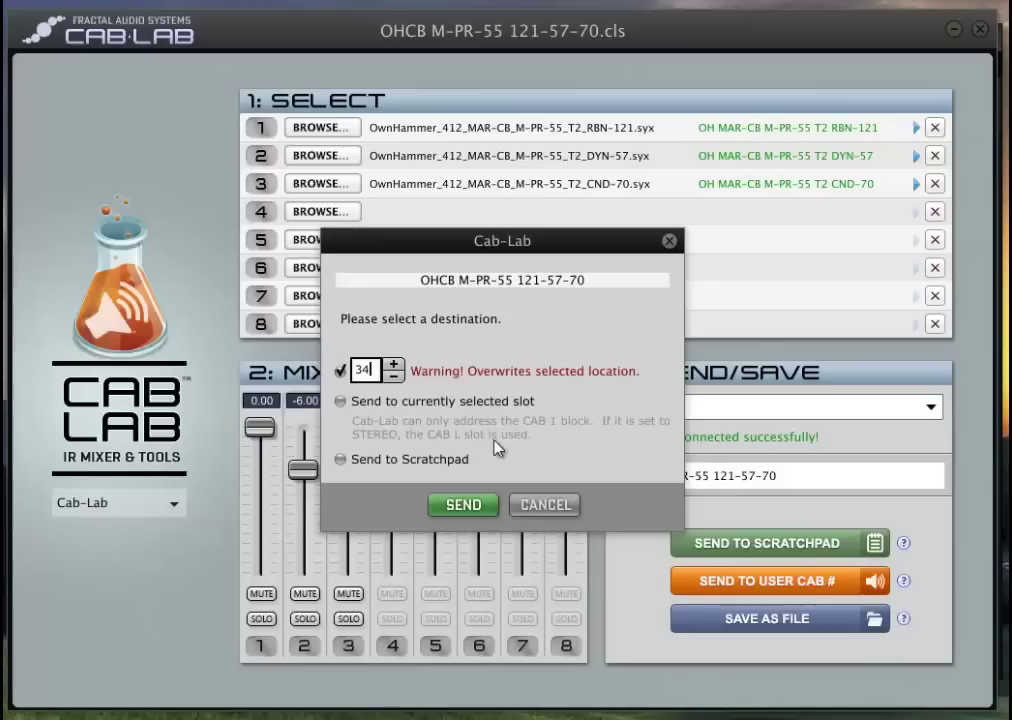
click(446, 505)
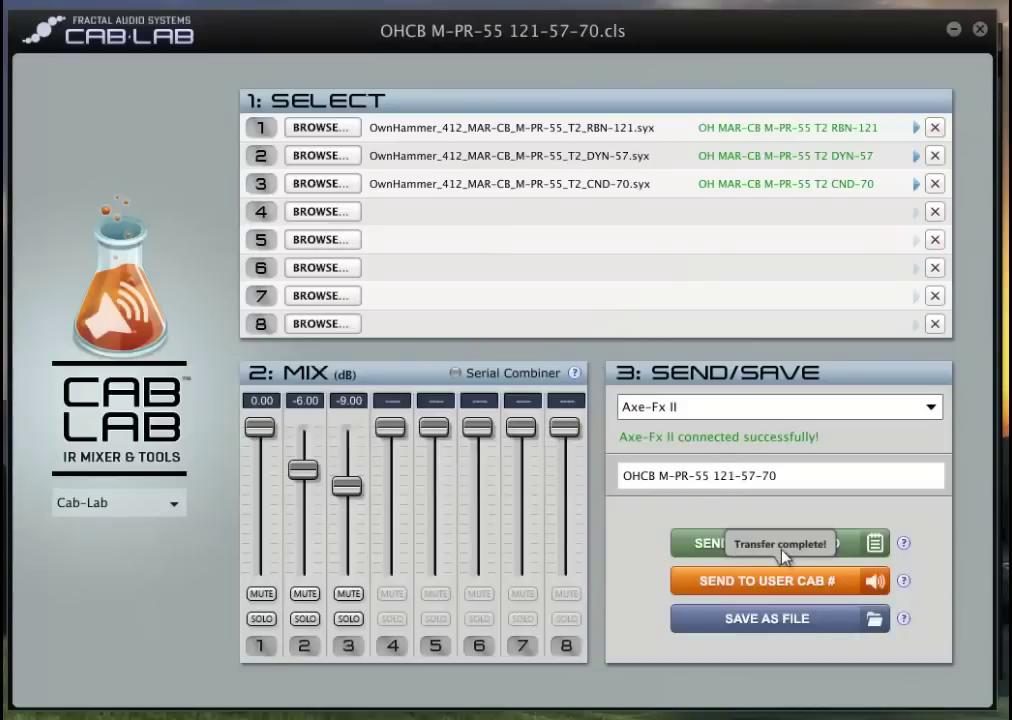
- Save the mix as OHCB M-PR-55 121-57-70.syx in SP Mixes, replacing the existing file
click(797, 624)
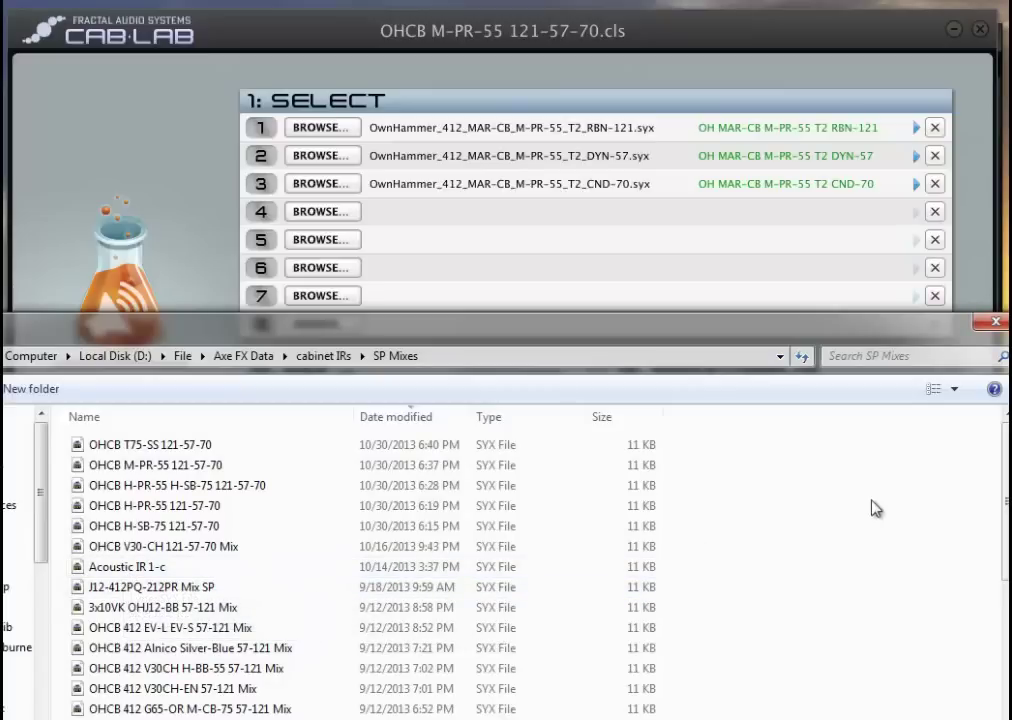
click(994, 322)
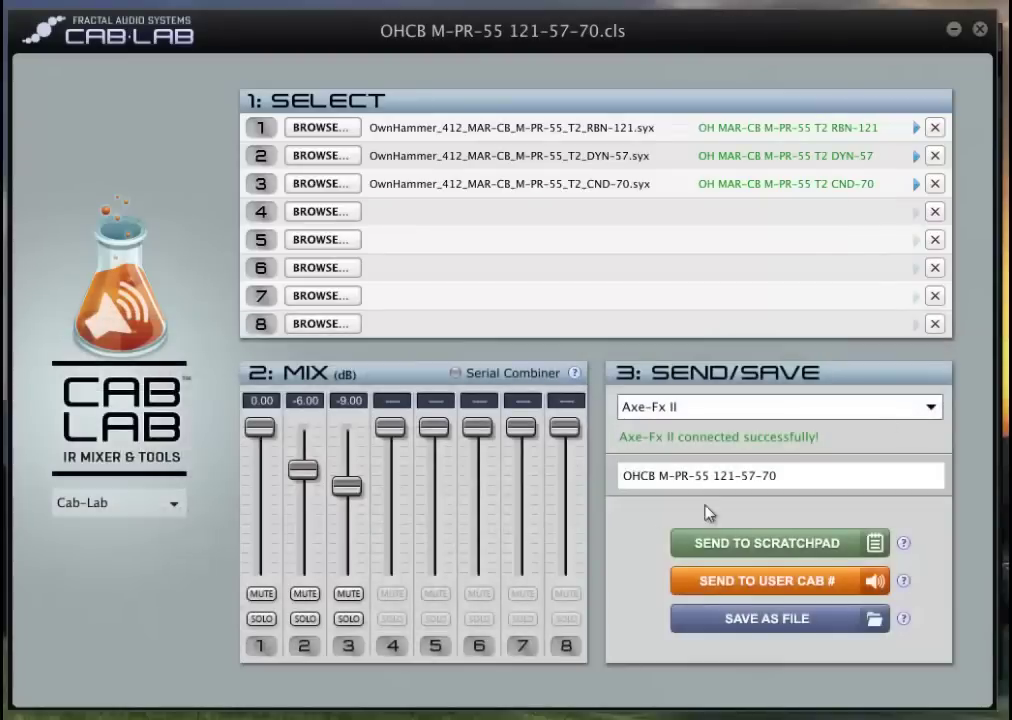
click(760, 620)
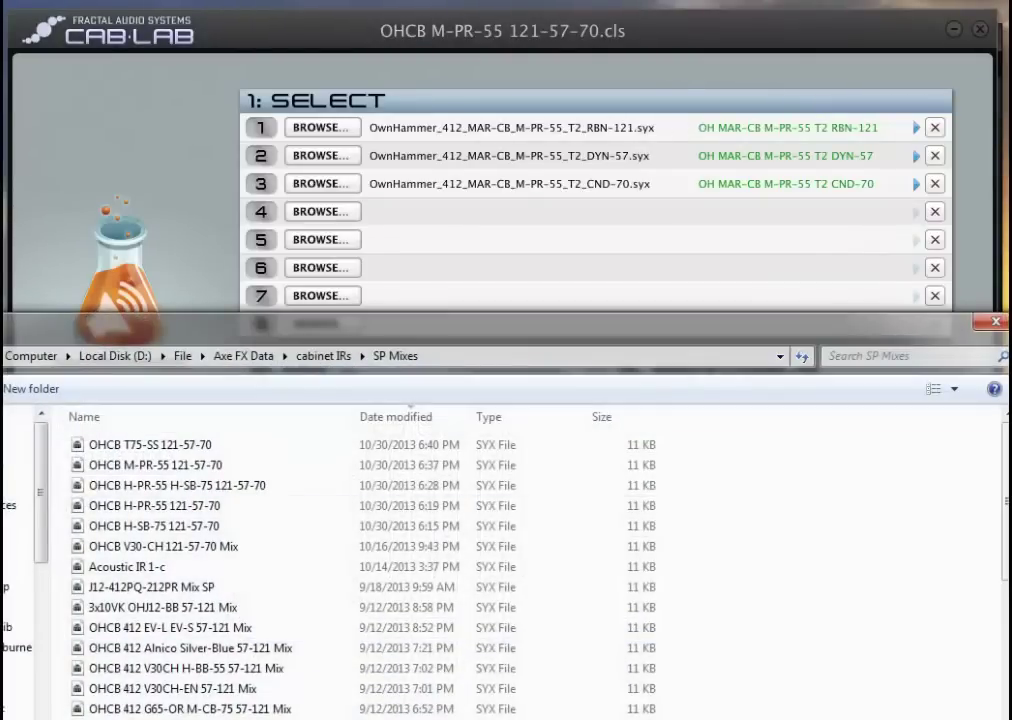
drag(409, 328, 343, 106)
click(793, 591)
click(570, 363)
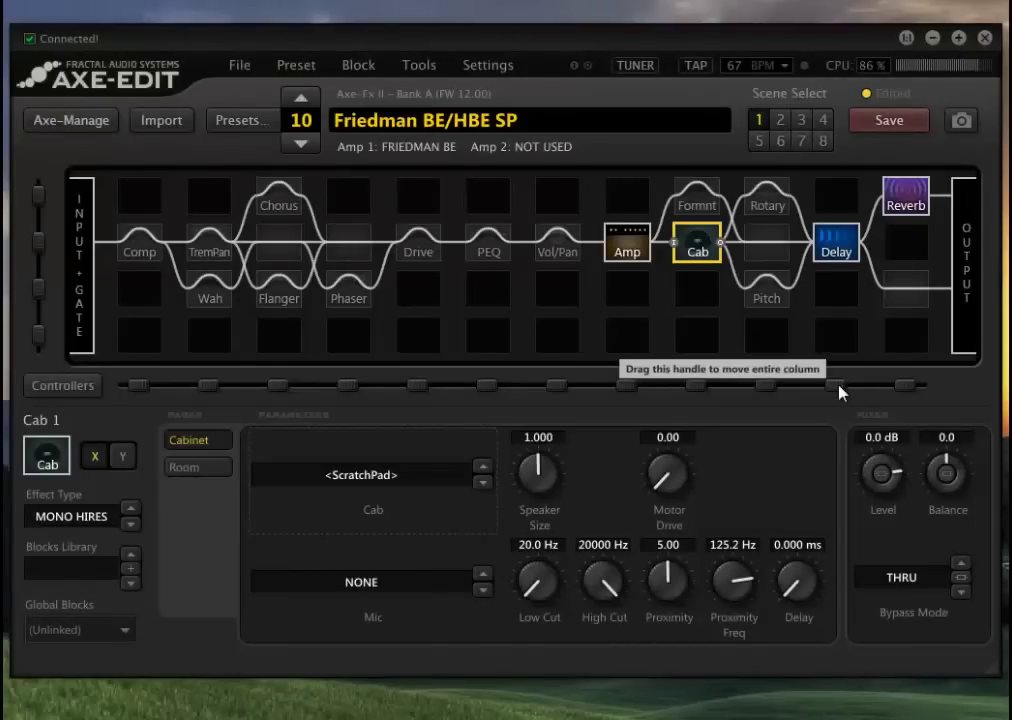
- Load user cab 34 (OHCB H-PR-55 121-57-70) into the Cab block and show the Amp's Speaker page
click(474, 472)
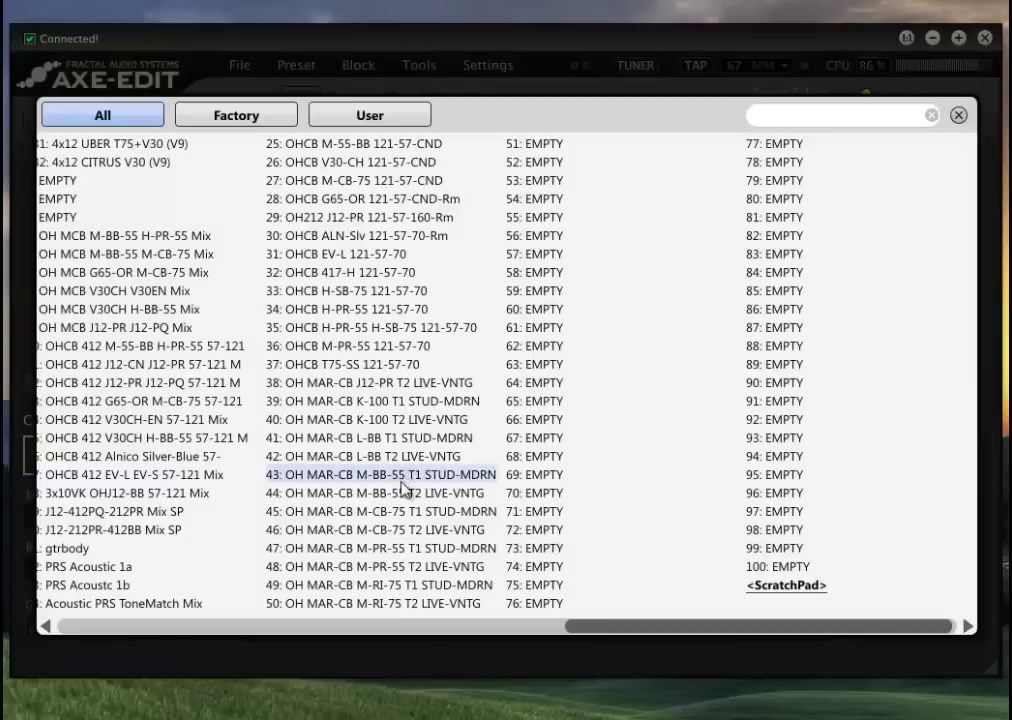
click(349, 312)
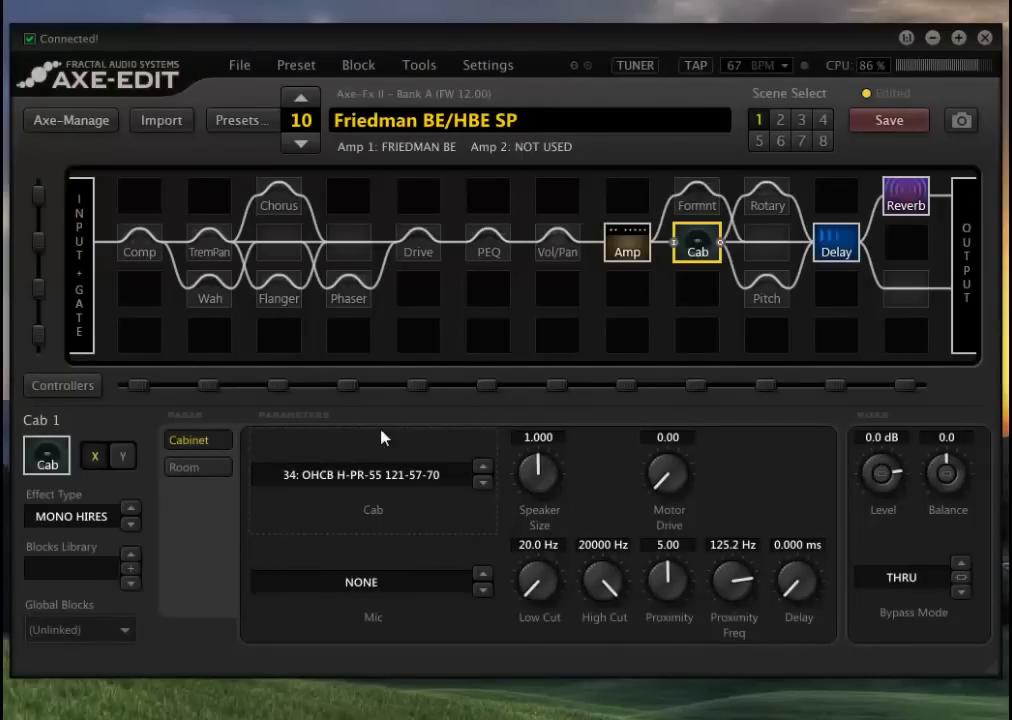
click(627, 246)
click(190, 494)
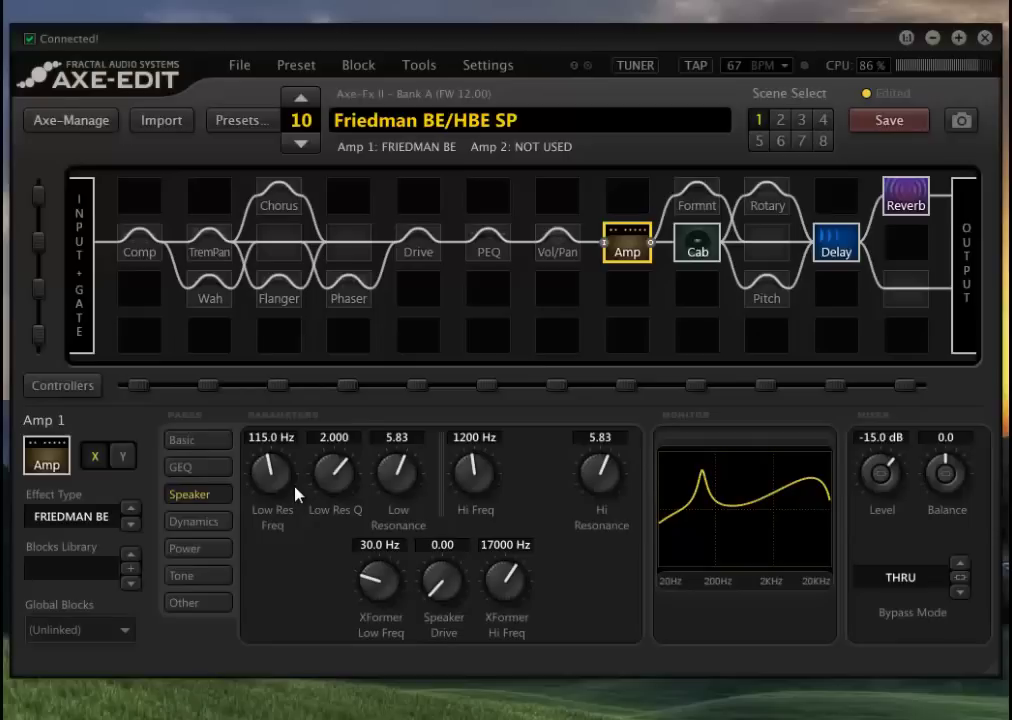
- Raise the amp's Low Res Freq to 173.7 Hz, then lower it to 90.4 Hz
click(276, 439)
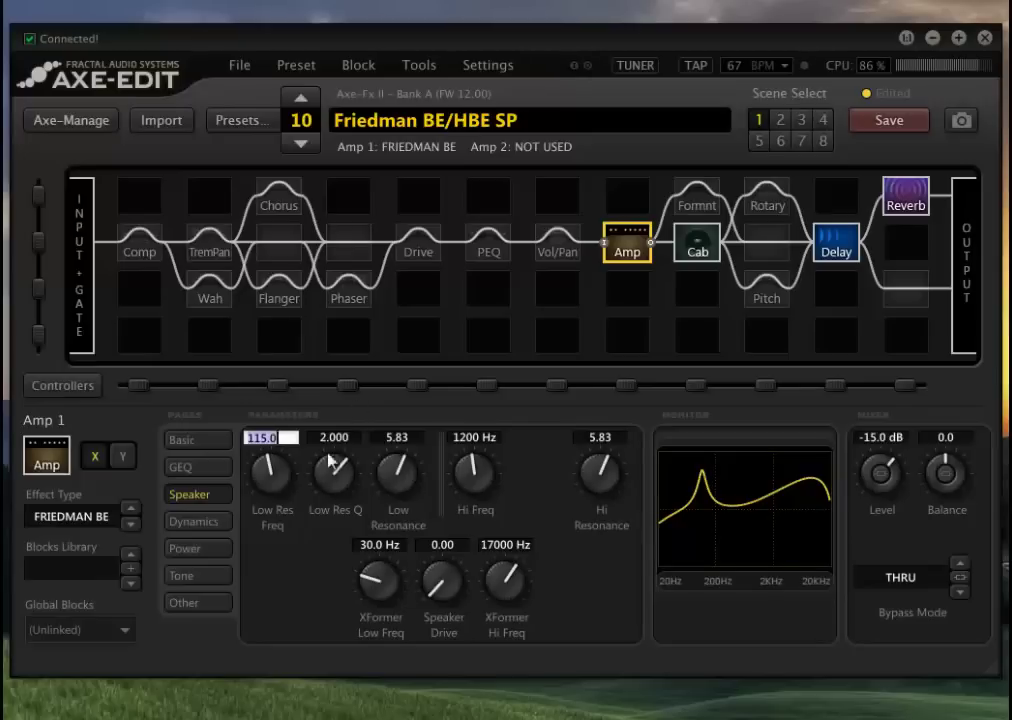
click(284, 482)
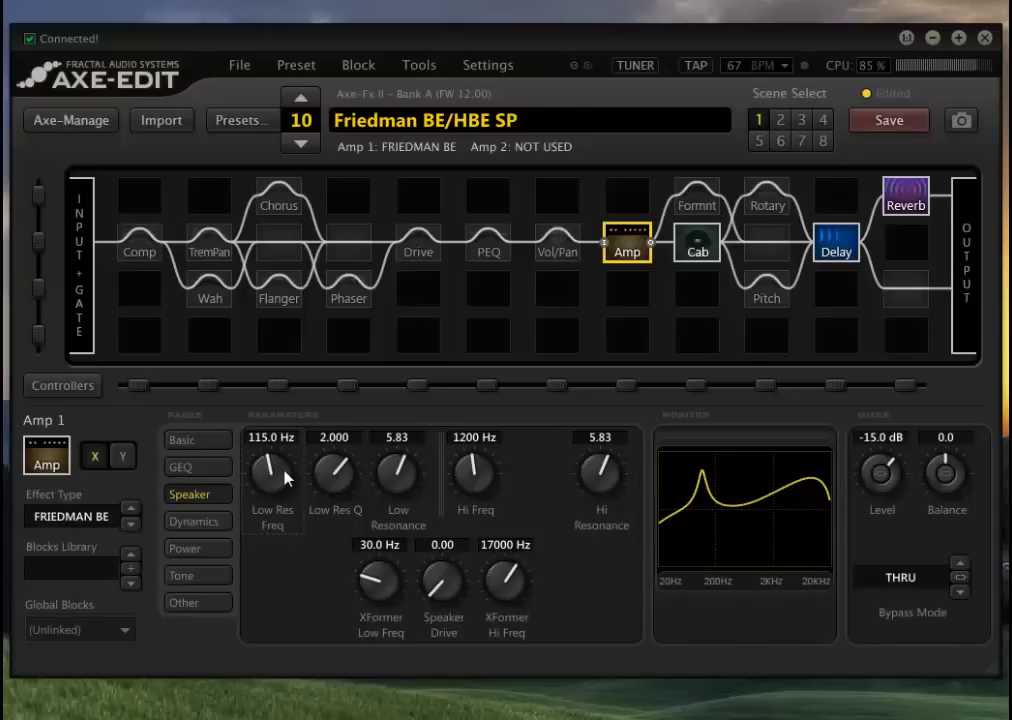
drag(284, 482, 321, 414)
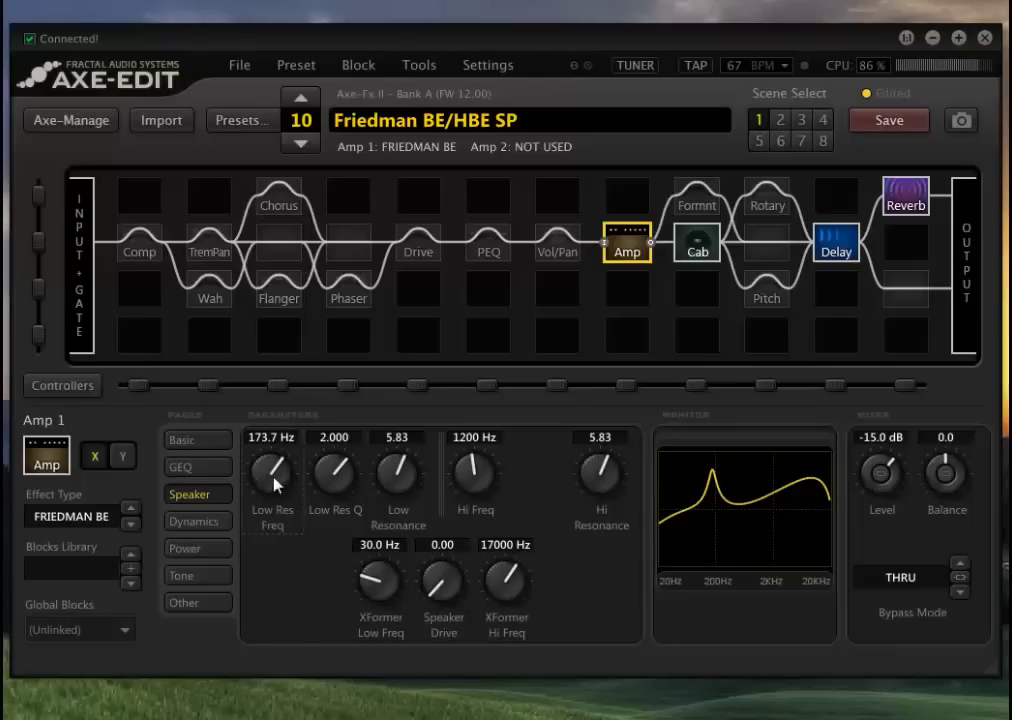
drag(276, 484, 290, 660)
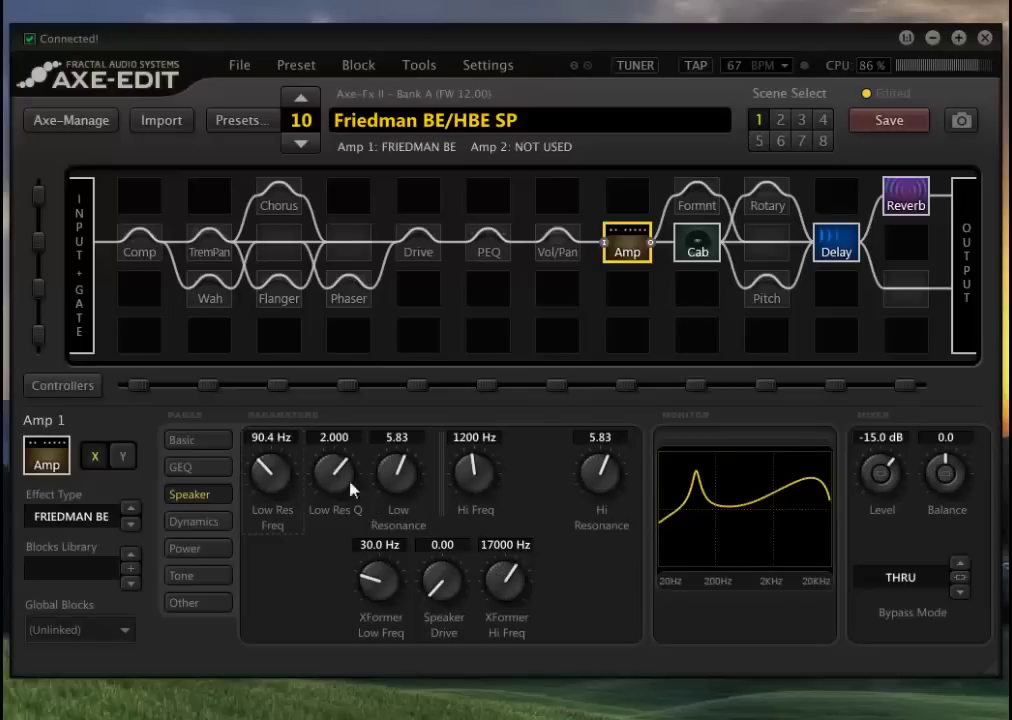
- Enter 125 Hz for Amp 1's Low Res Freq and 5.55 for its Low Resonance
double_click(285, 440)
text(125)
key(Return)
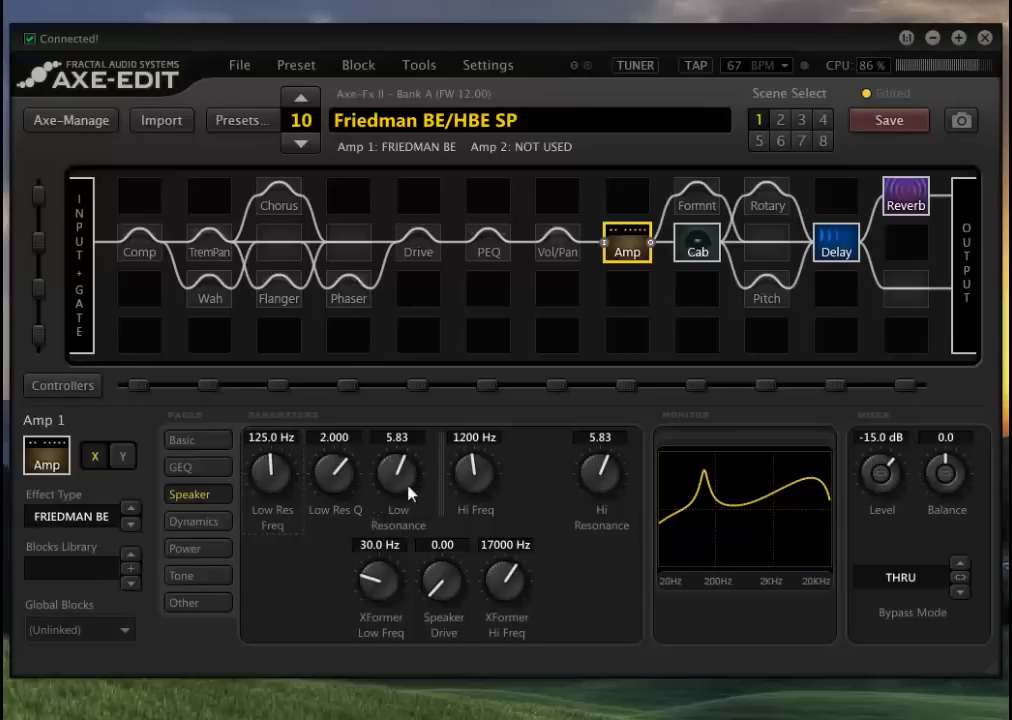
click(396, 437)
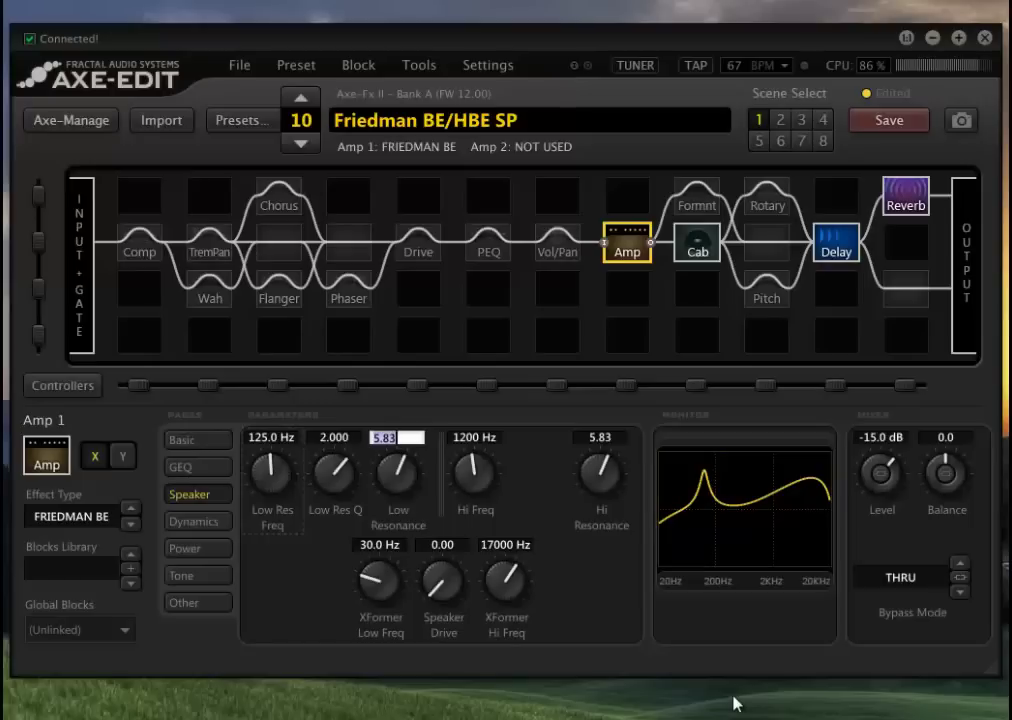
text(5.55)
key(Return)
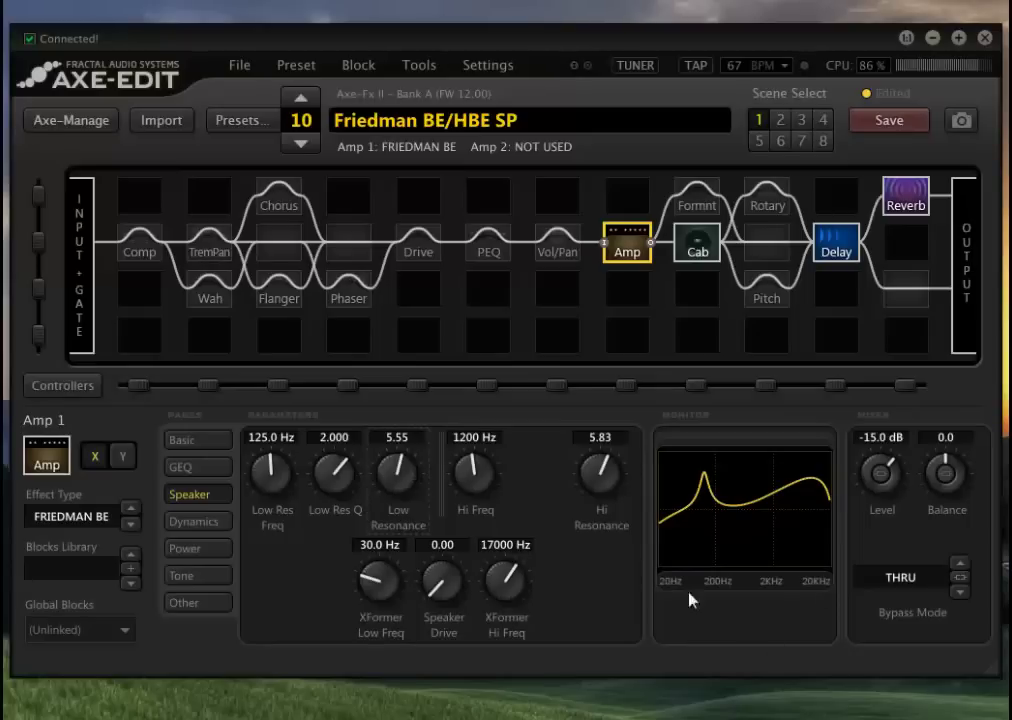
- Load the Twin/Deluxe SP preset, check its Cab 1 cabinet, then select Amp 1
click(253, 122)
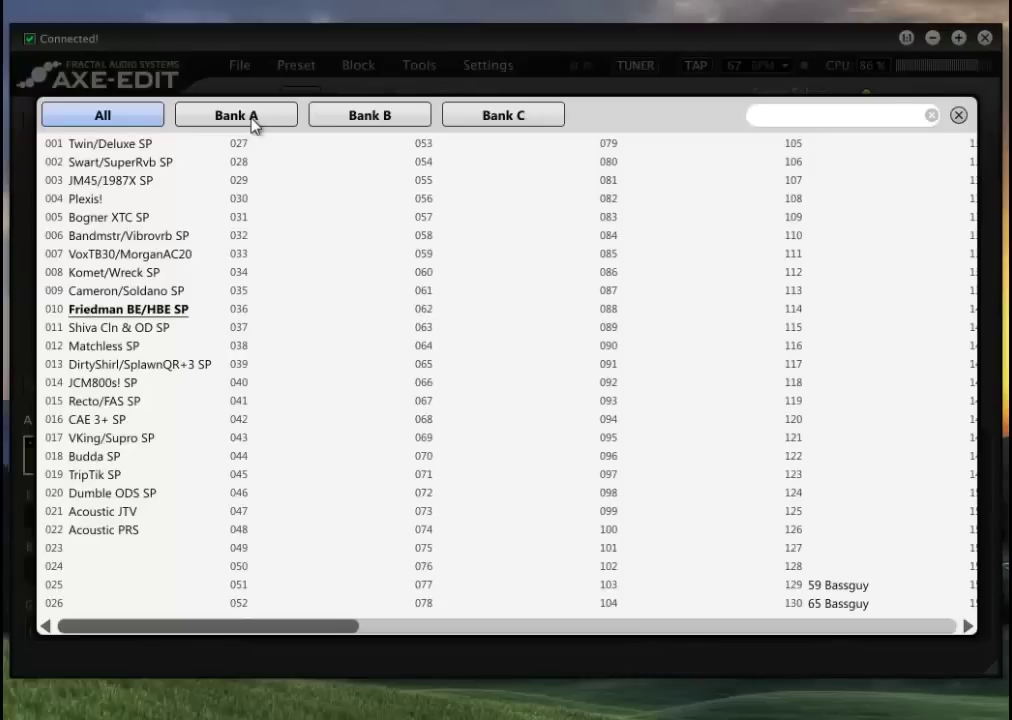
click(110, 160)
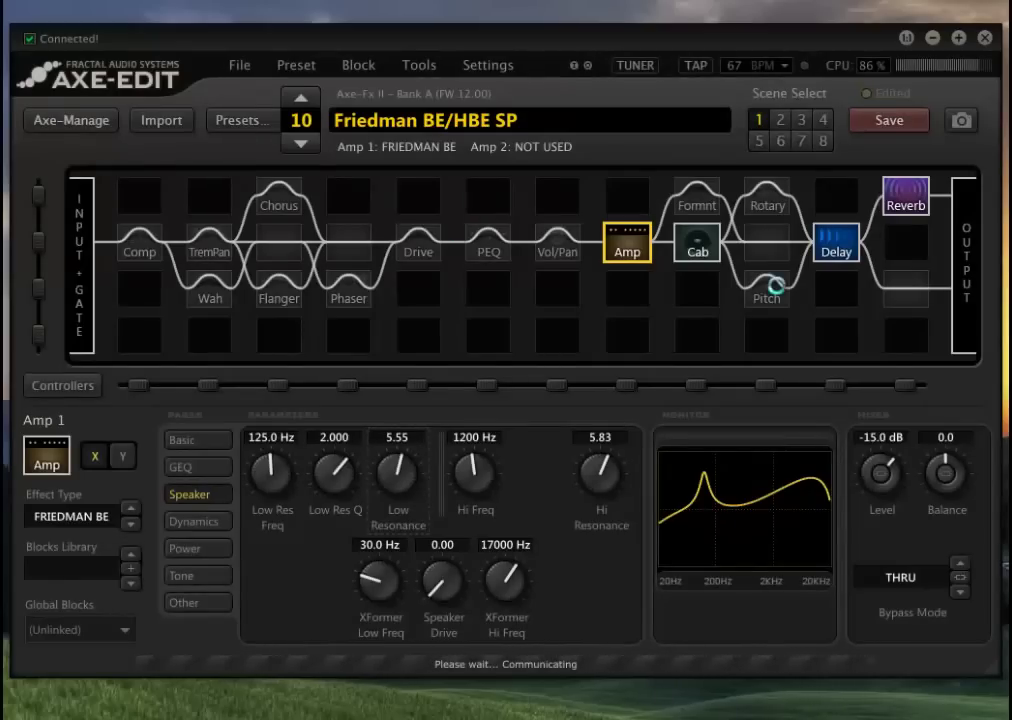
click(700, 252)
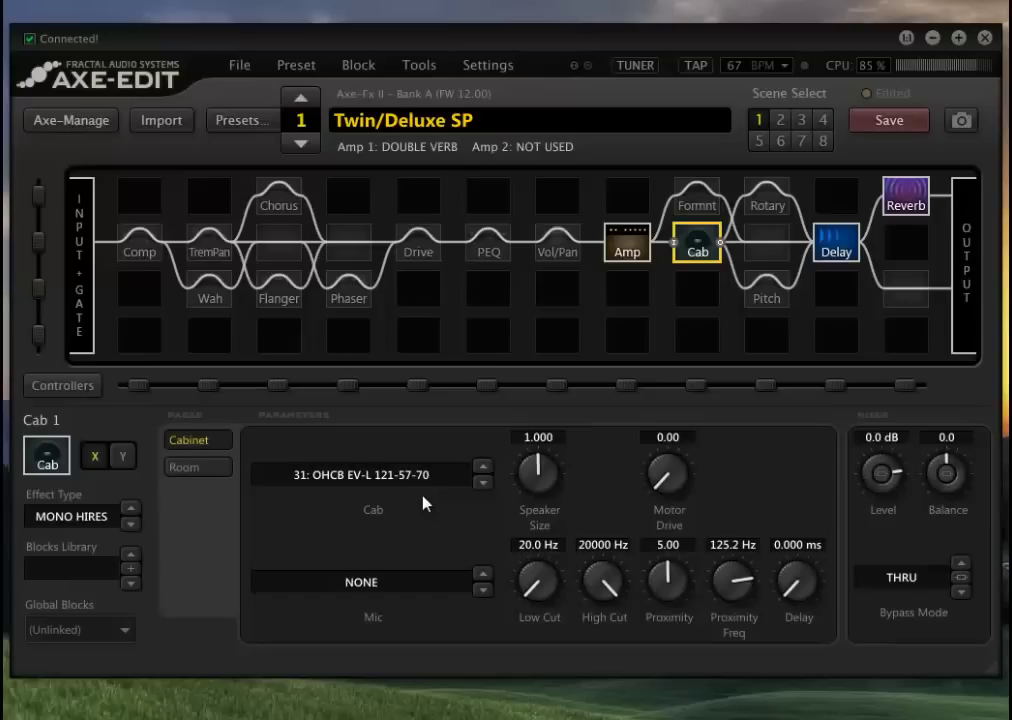
click(630, 251)
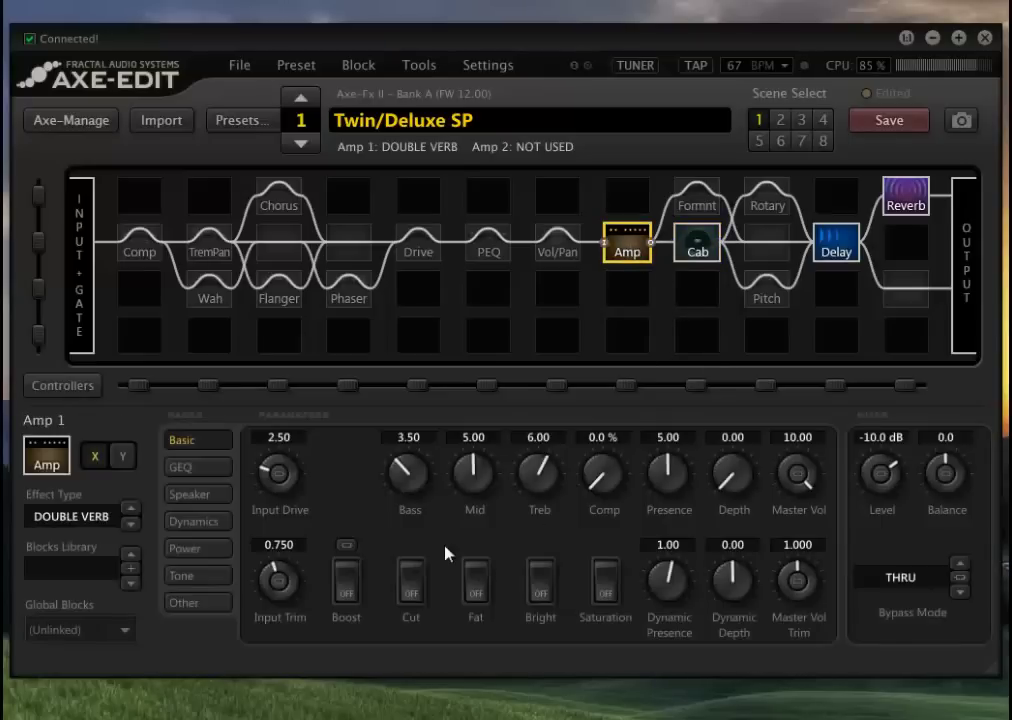
- On the Speaker page, switch the amp type to DIZZY V4 4 and back to DOUBLE VERB
click(200, 497)
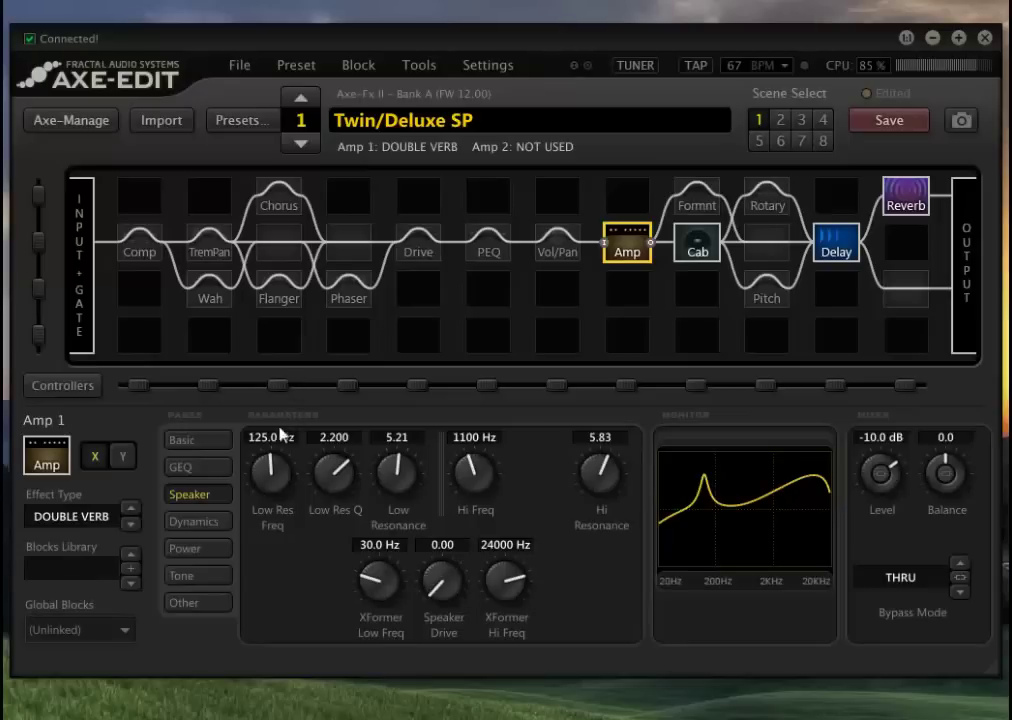
click(131, 524)
click(131, 508)
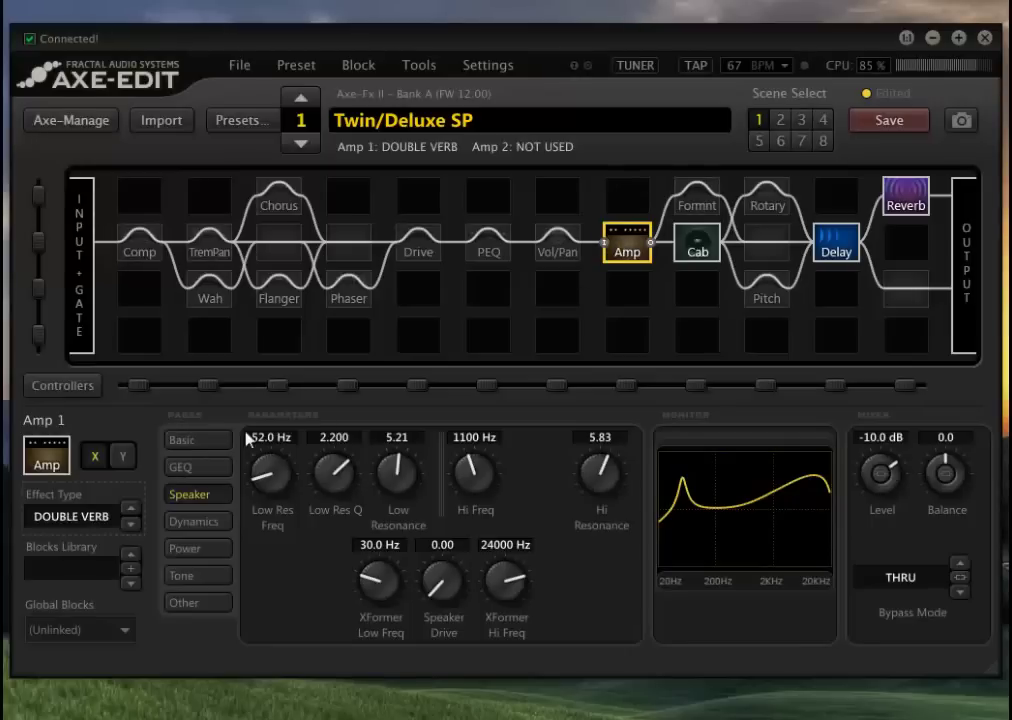
- Set the amp's Input Trim on the Basic page to 0.750
click(211, 442)
click(279, 545)
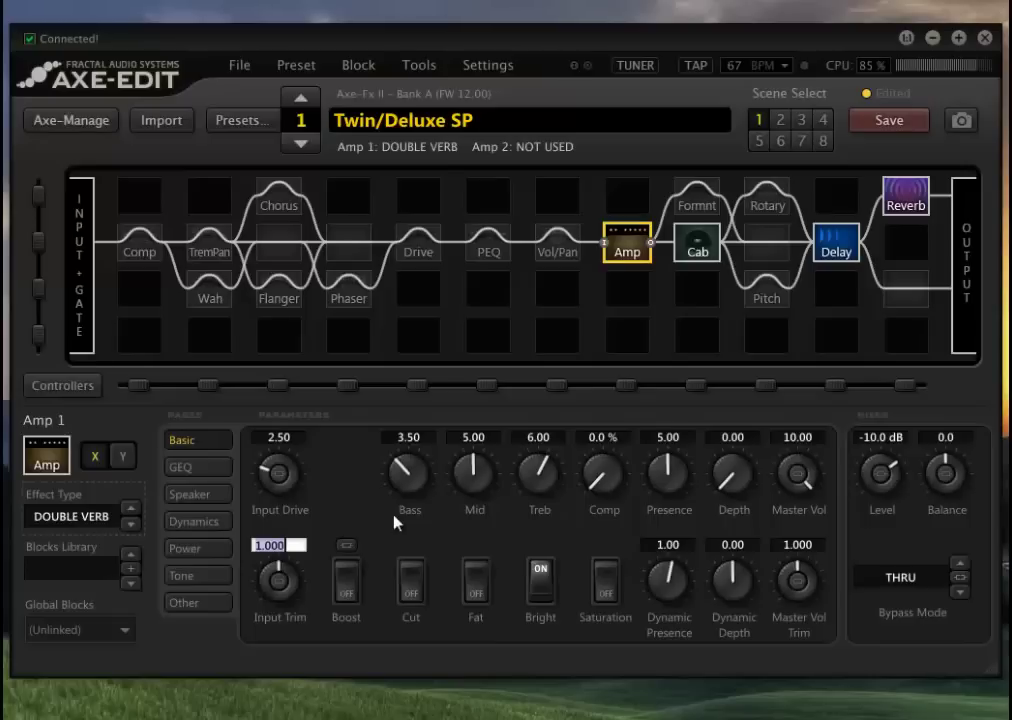
text(.750)
key(Return)
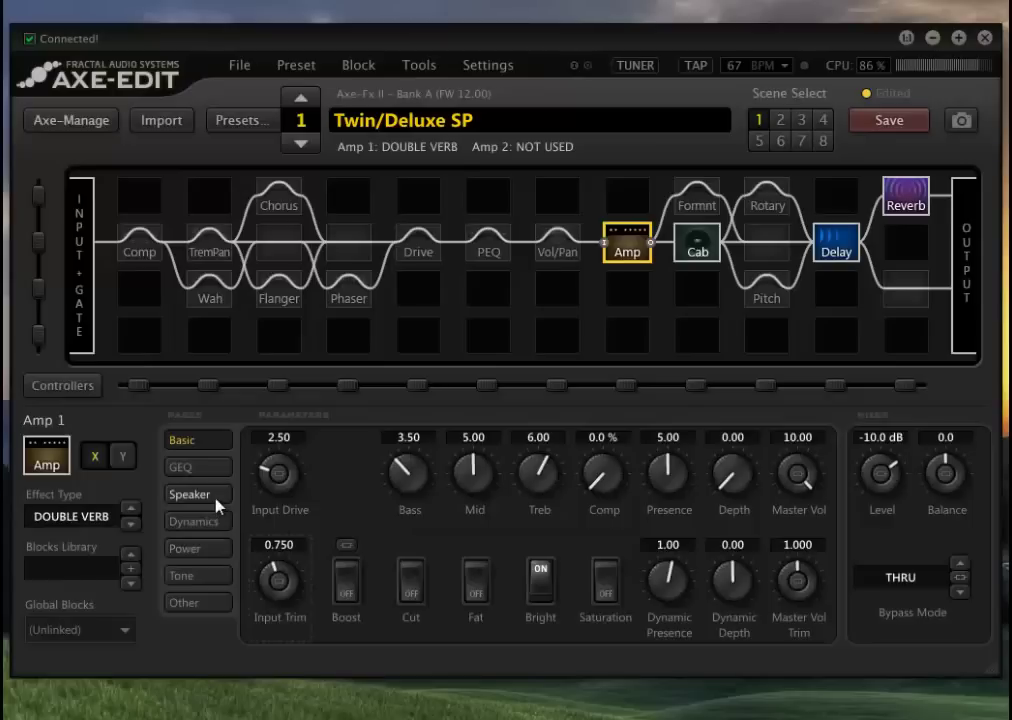
- Raise the Twin/Deluxe SP Amp 1 Low Res Freq from 52.0 to 125 Hz
click(215, 500)
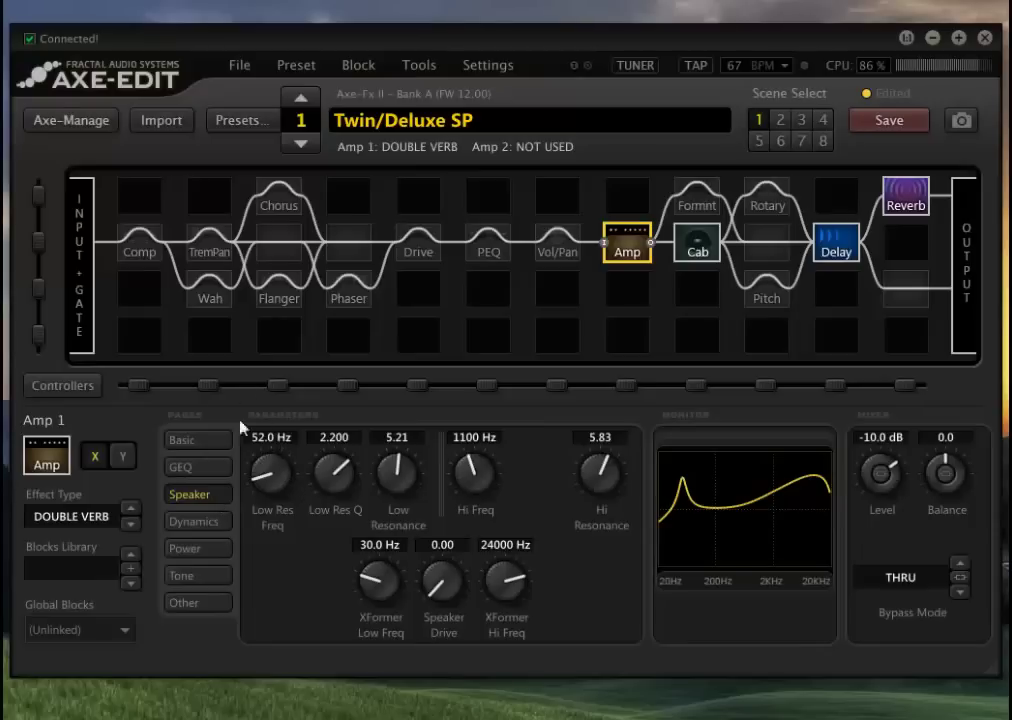
click(257, 439)
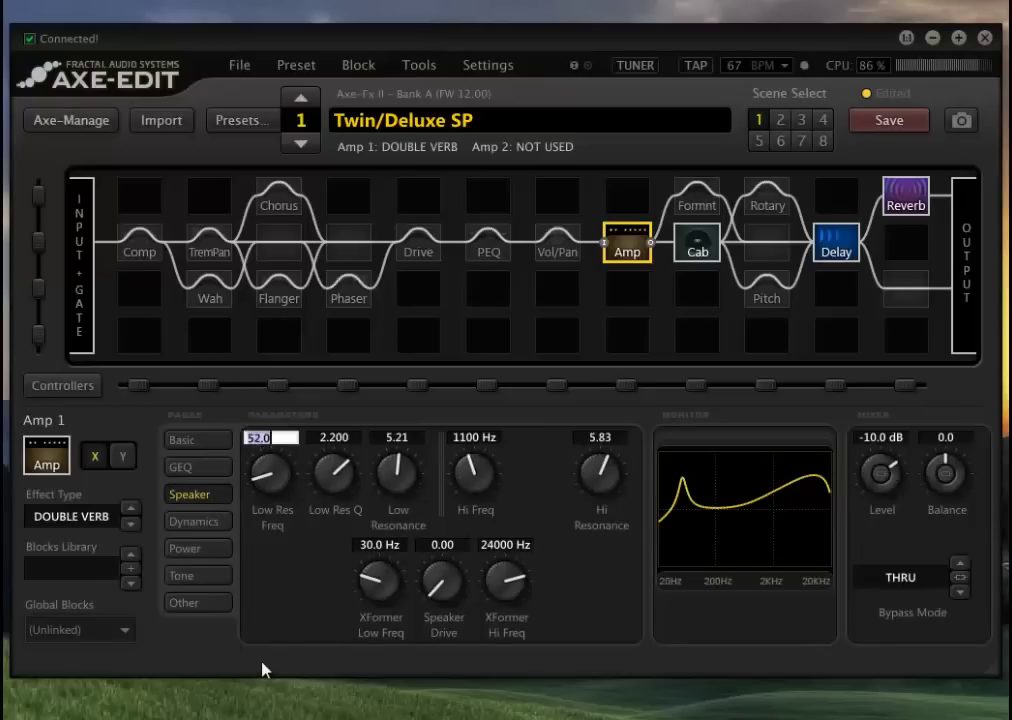
text(125)
key(Return)
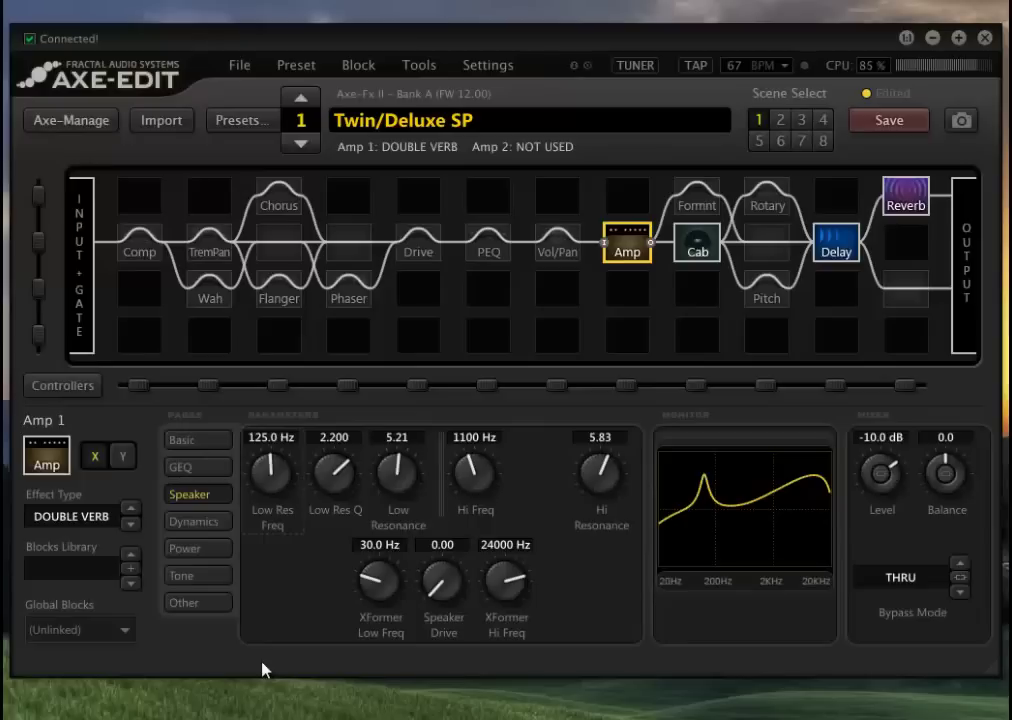